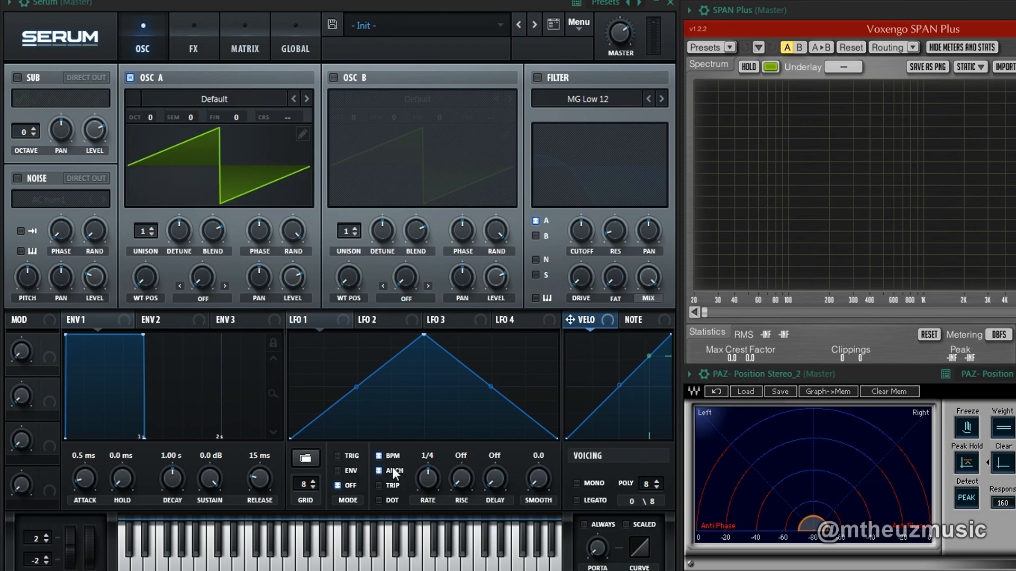
# - Reshape the LFO 1 triangle by adding four points and pulling them down on either side of the central peak
pyautogui.click(307, 457)
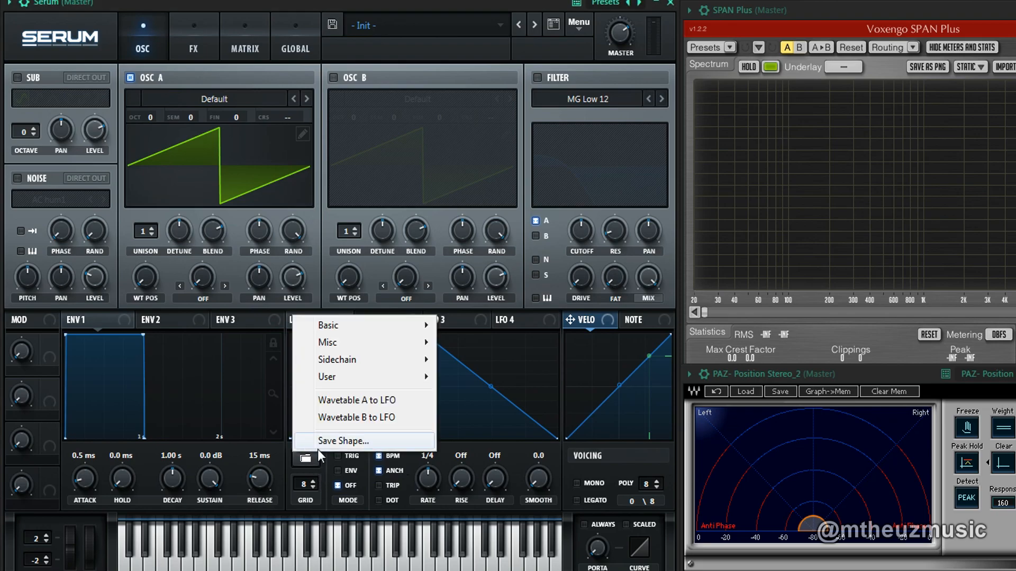
pyautogui.click(684, 245)
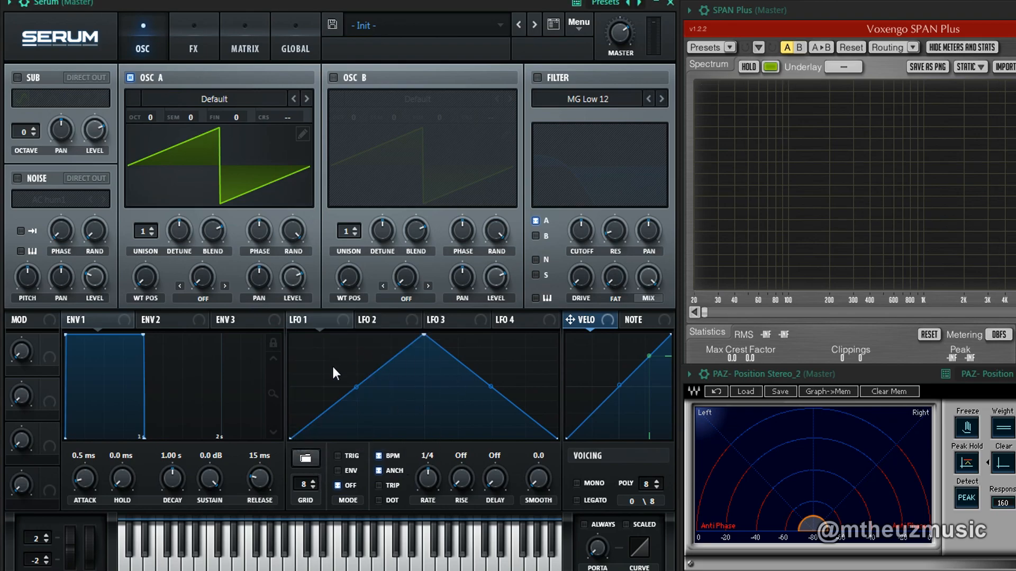
pyautogui.doubleClick(333, 405)
pyautogui.moveTo(333, 405); pyautogui.dragTo(341, 427)
pyautogui.doubleClick(366, 381)
pyautogui.moveTo(366, 381); pyautogui.dragTo(384, 439)
pyautogui.doubleClick(411, 369)
pyautogui.moveTo(411, 368); pyautogui.dragTo(419, 416)
pyautogui.doubleClick(463, 368)
pyautogui.moveTo(463, 368); pyautogui.dragTo(459, 423)
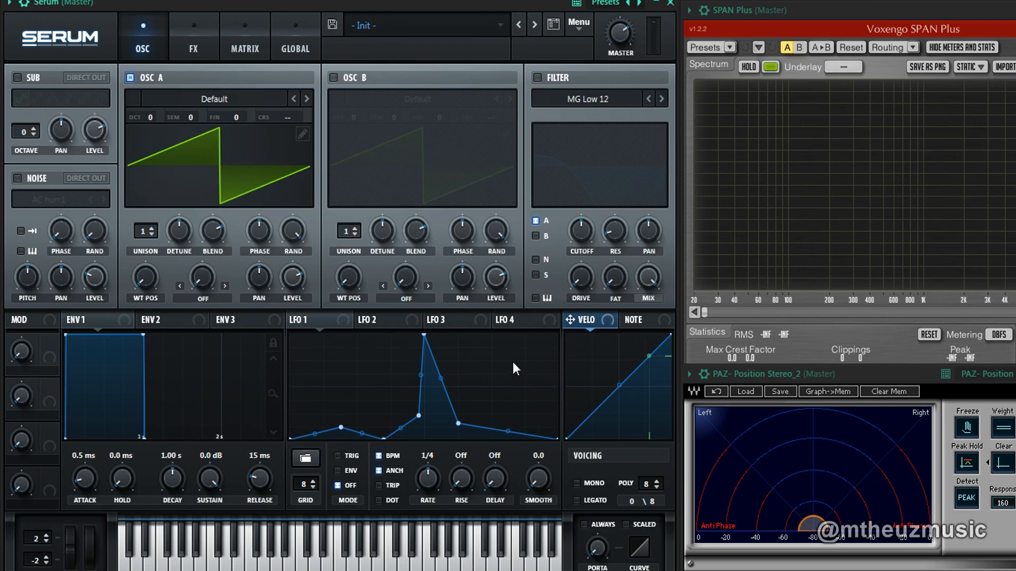
# - Try the Basic preset shapes flat 0 and flat 100 on LFO 1
pyautogui.click(308, 459)
pyautogui.moveTo(370, 325)
pyautogui.click(458, 324)
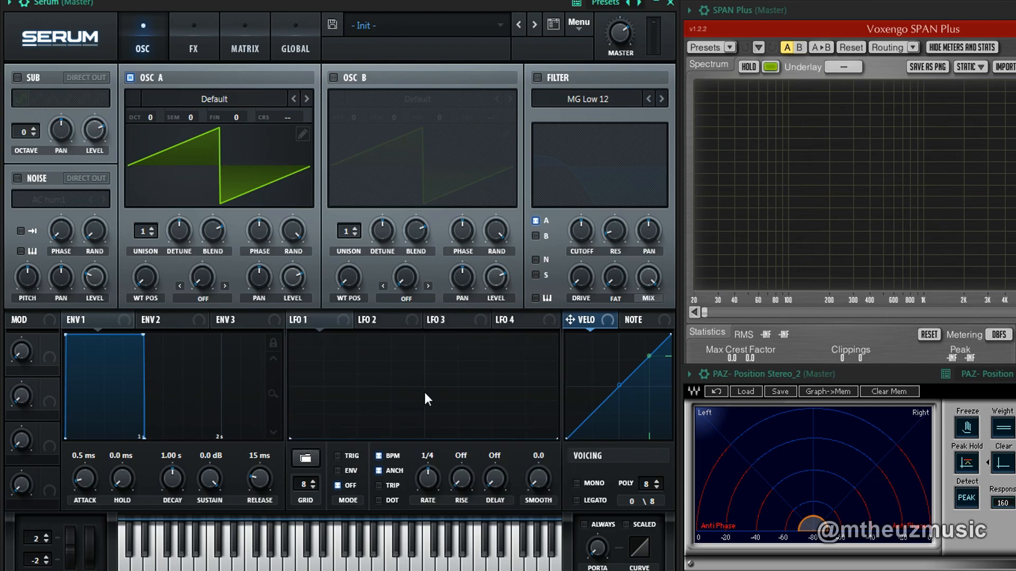
pyautogui.click(316, 460)
pyautogui.moveTo(328, 325)
pyautogui.click(469, 342)
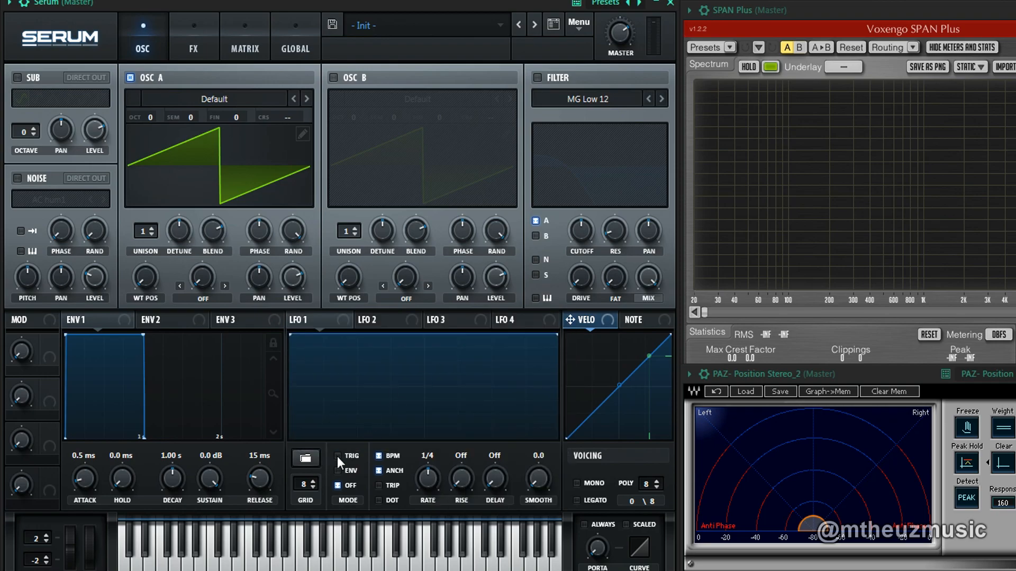
# - Try the Basic preset shapes saw down and saw up on LFO 1
pyautogui.click(316, 458)
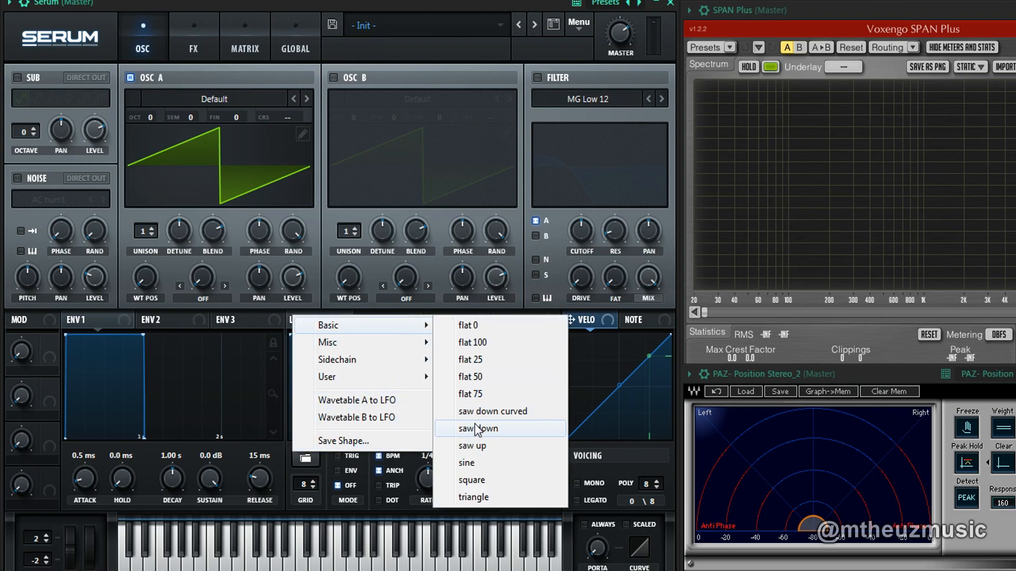
pyautogui.click(479, 424)
pyautogui.click(306, 458)
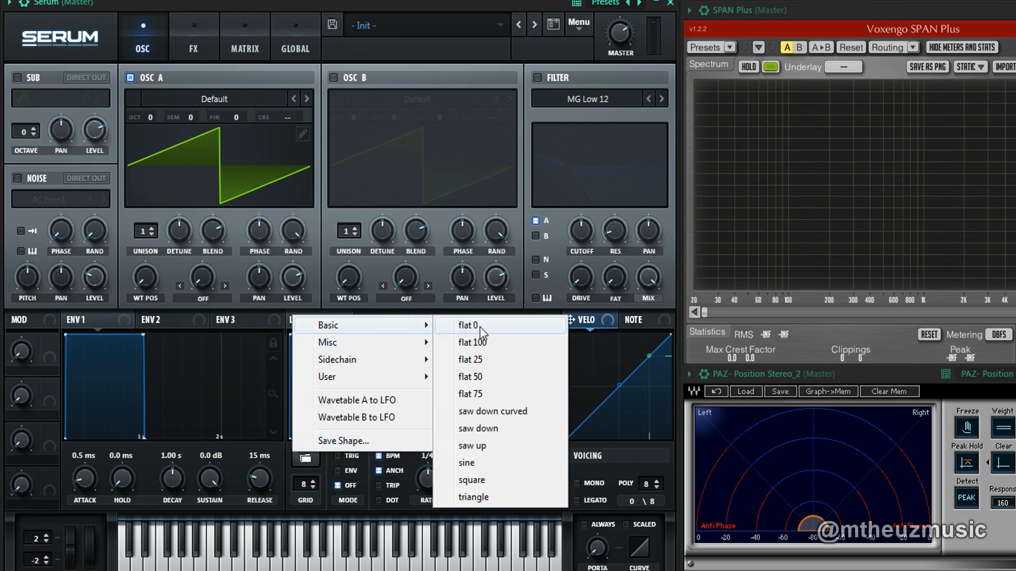
pyautogui.click(479, 447)
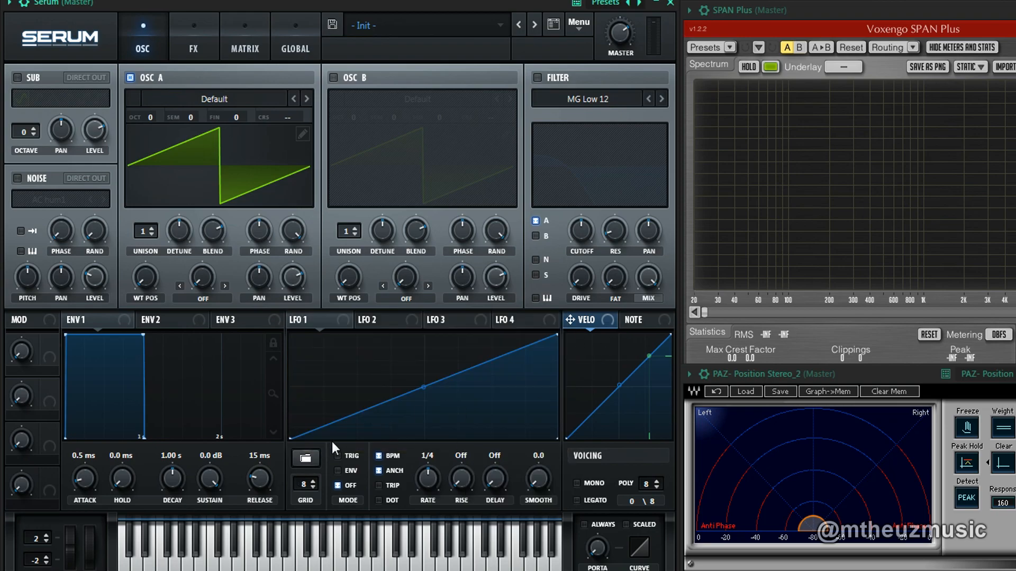
# - Try the sine and square preset shapes on LFO 1 and finish with the triangle shape
pyautogui.click(305, 459)
pyautogui.moveTo(402, 329)
pyautogui.click(472, 460)
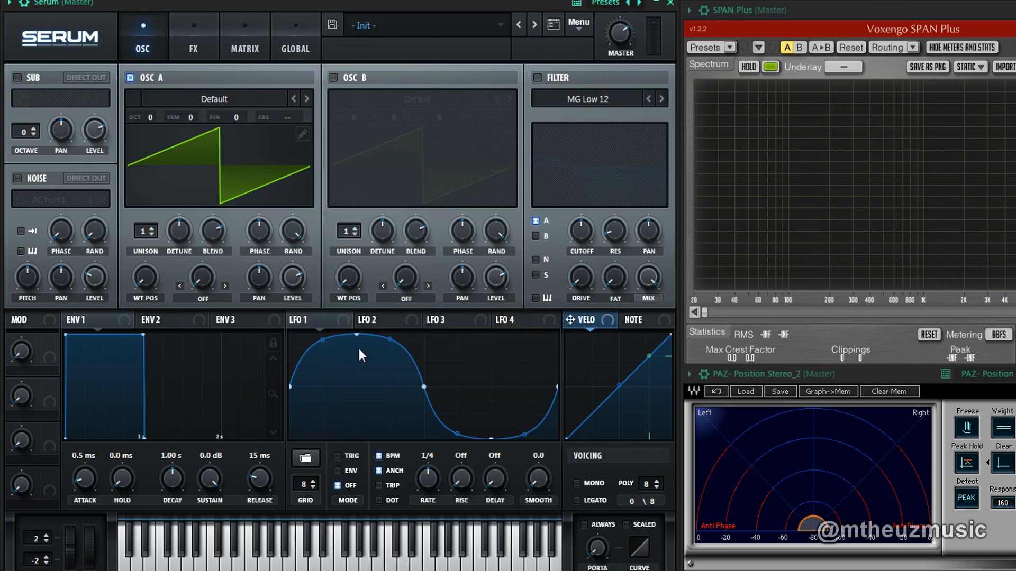
pyautogui.click(314, 456)
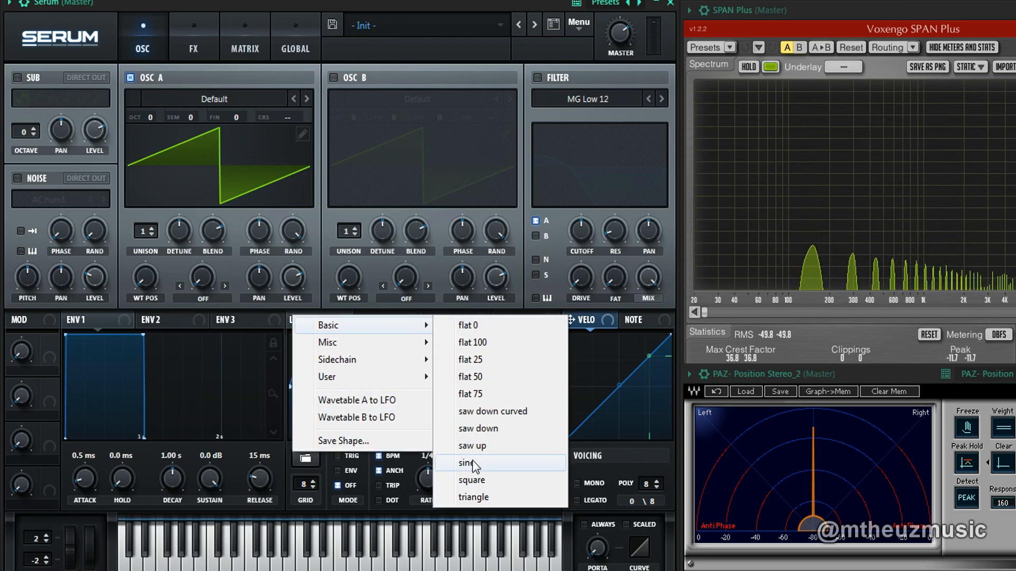
pyautogui.click(474, 479)
pyautogui.click(306, 458)
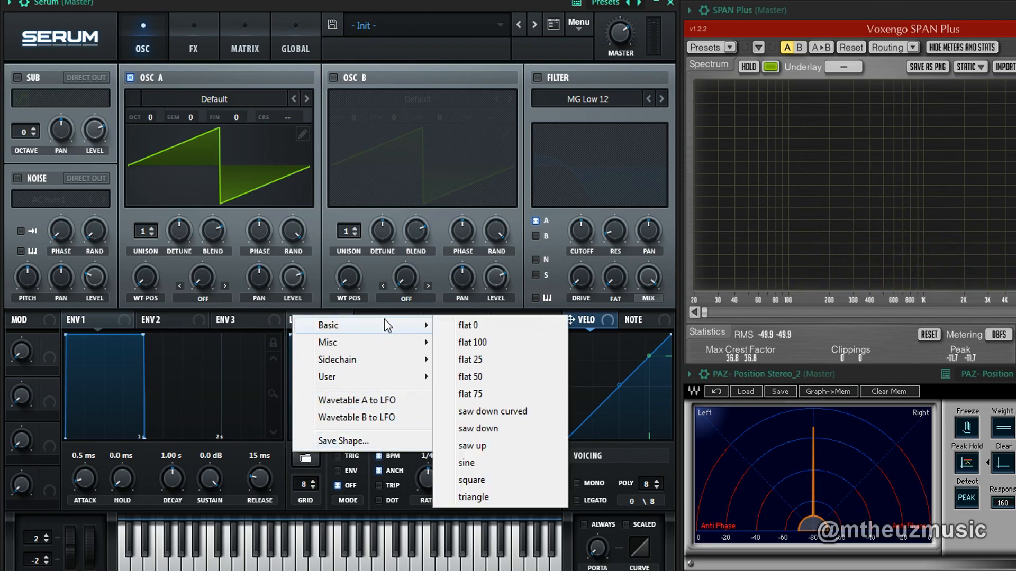
pyautogui.click(477, 497)
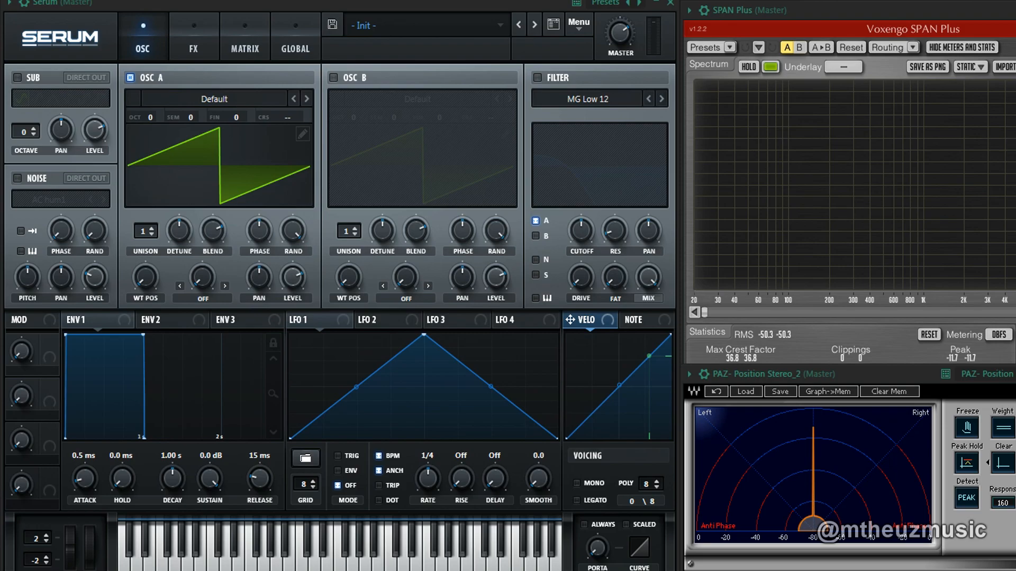
# - Give envelope 1 a 381 ms decay with no sustain and assign it to the cutoff of the newly enabled filter
pyautogui.moveTo(142, 335); pyautogui.dragTo(96, 439)
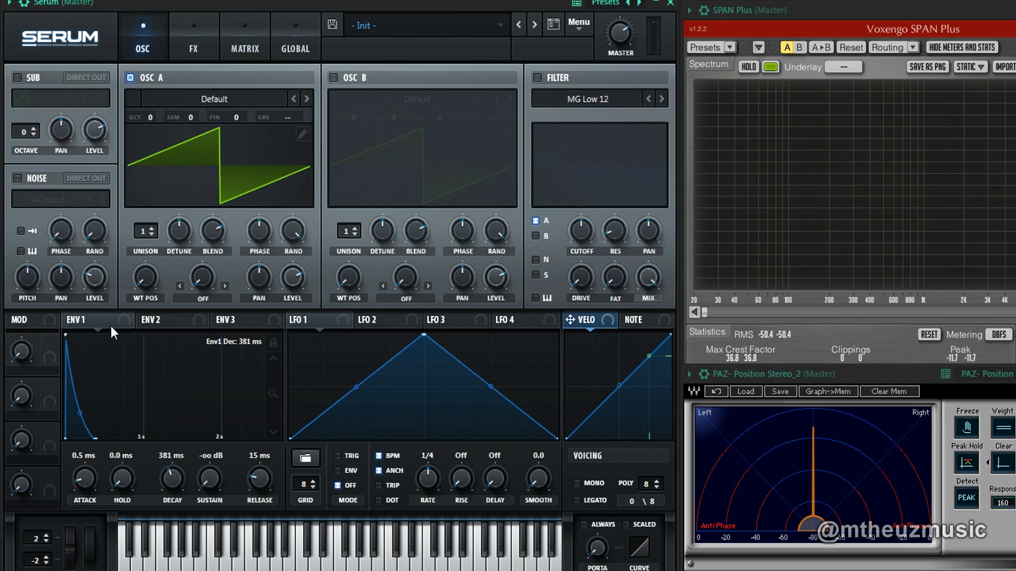
pyautogui.click(537, 77)
pyautogui.moveTo(143, 319); pyautogui.dragTo(615, 207)
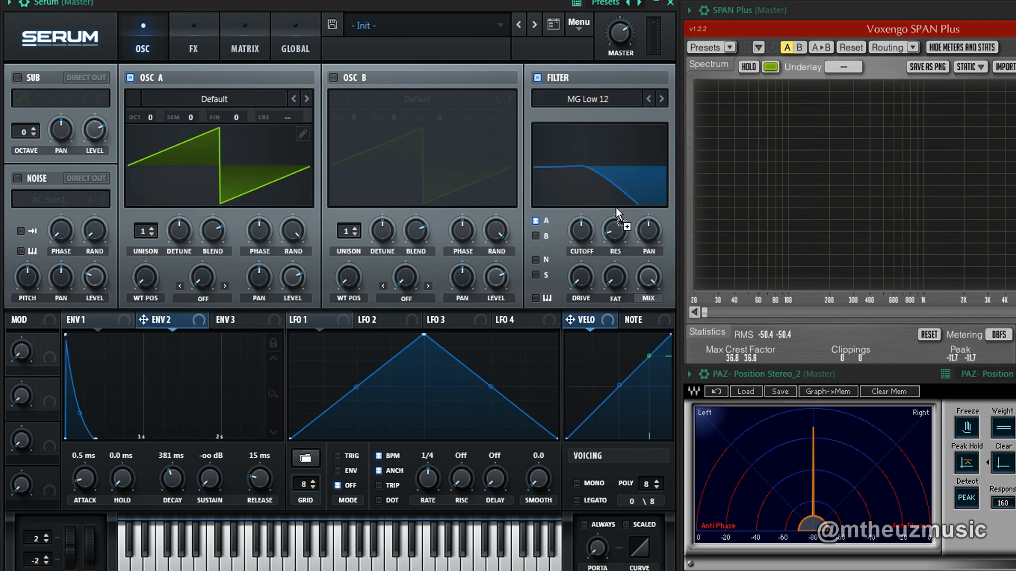
pyautogui.moveTo(70, 320); pyautogui.dragTo(580, 231)
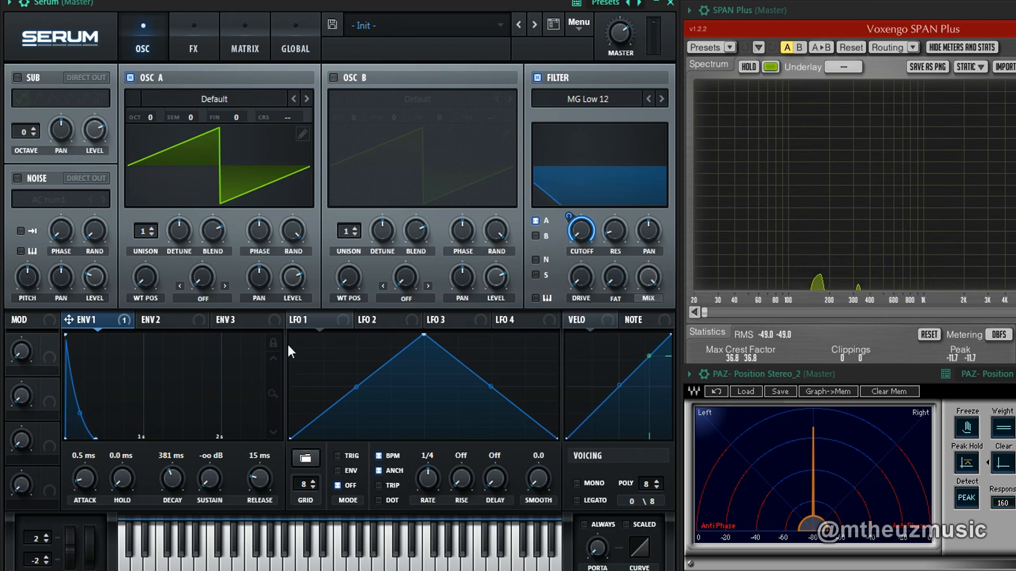
# - Replace envelope 1 with LFO 1 as the filter cutoff's modulator and set LFO 1 to TRIG mode
pyautogui.rightClick(580, 231)
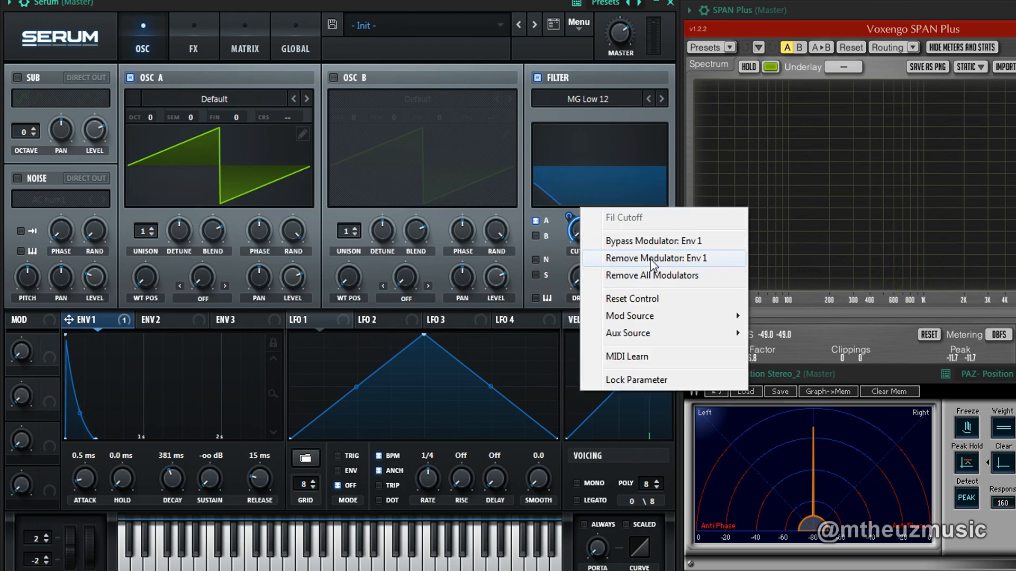
pyautogui.click(652, 275)
pyautogui.moveTo(294, 319); pyautogui.dragTo(576, 233)
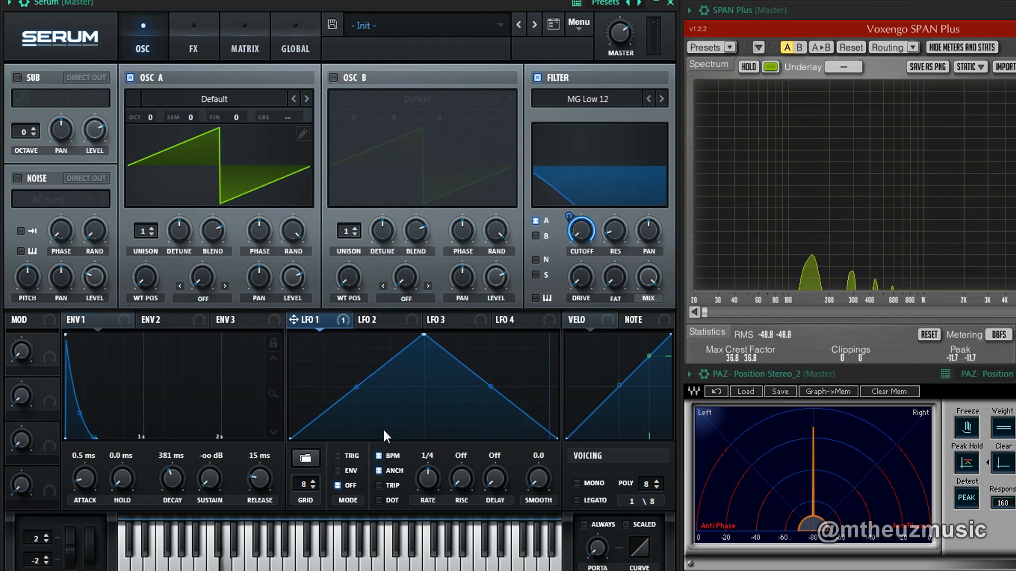
pyautogui.click(340, 455)
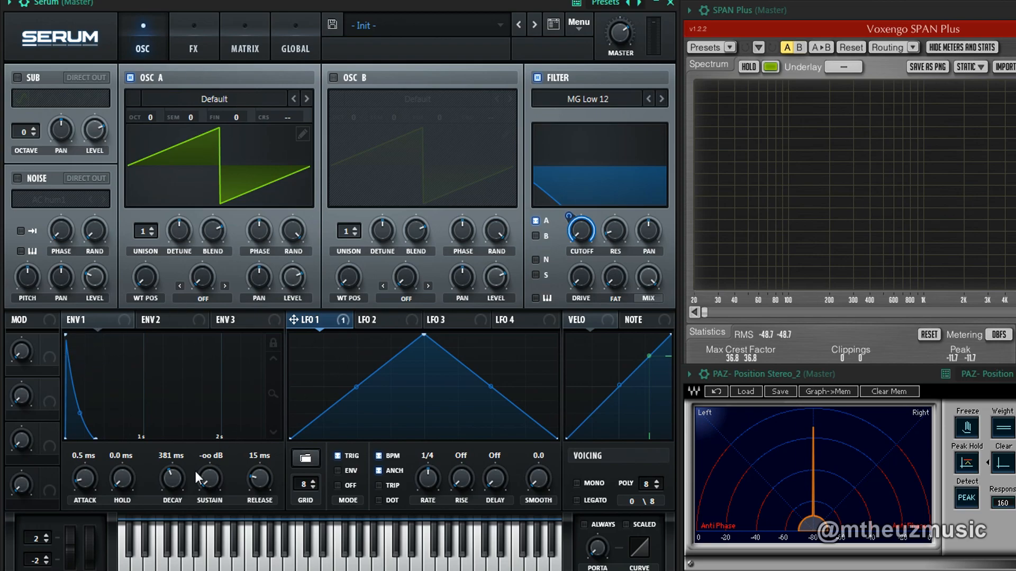
# - Reset envelope 1's decay to 1.00 s and sustain to 0.0 dB, and play a test note
pyautogui.doubleClick(172, 477)
pyautogui.doubleClick(216, 476)
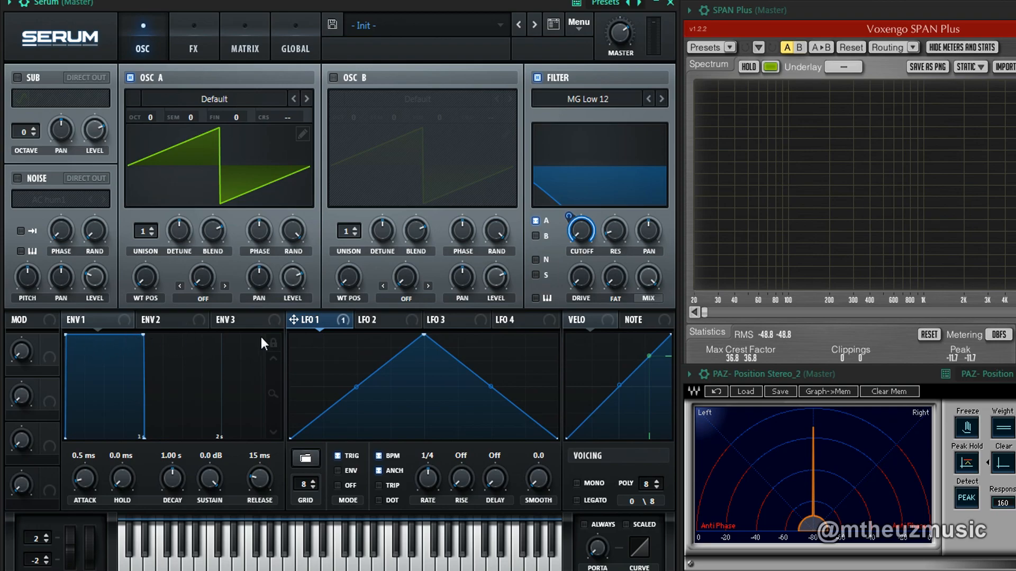
pyautogui.press('x')
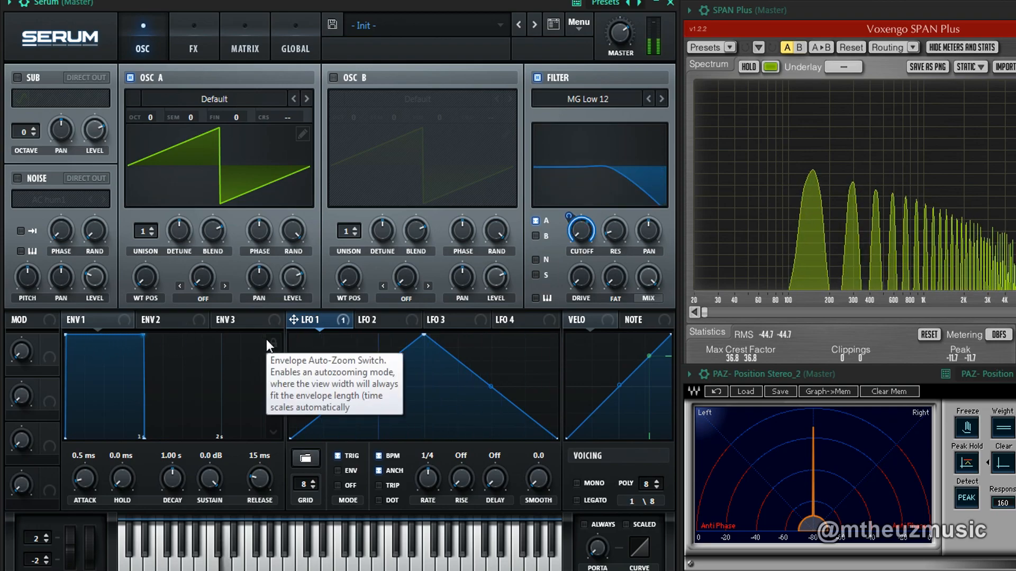
# - Try LFO 1 at rates of 1/8 and 8 bar, and set its mode to TRIG
pyautogui.moveTo(440, 480)
pyautogui.mouseDown()
pyautogui.moveTo(451, 434)
pyautogui.moveTo(430, 500)
pyautogui.moveTo(439, 471)
pyautogui.mouseUp()
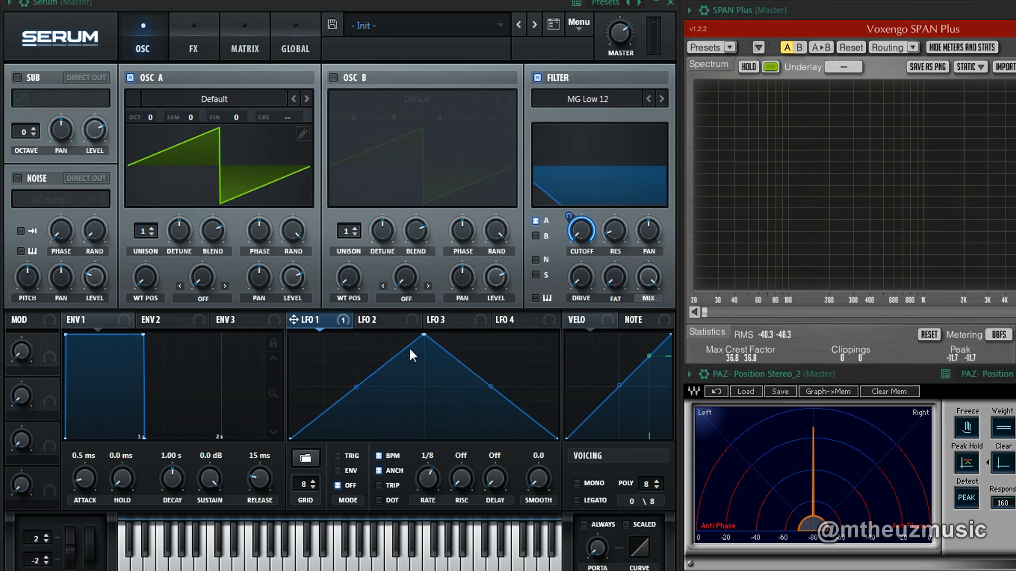
pyautogui.moveTo(423, 475); pyautogui.dragTo(413, 556)
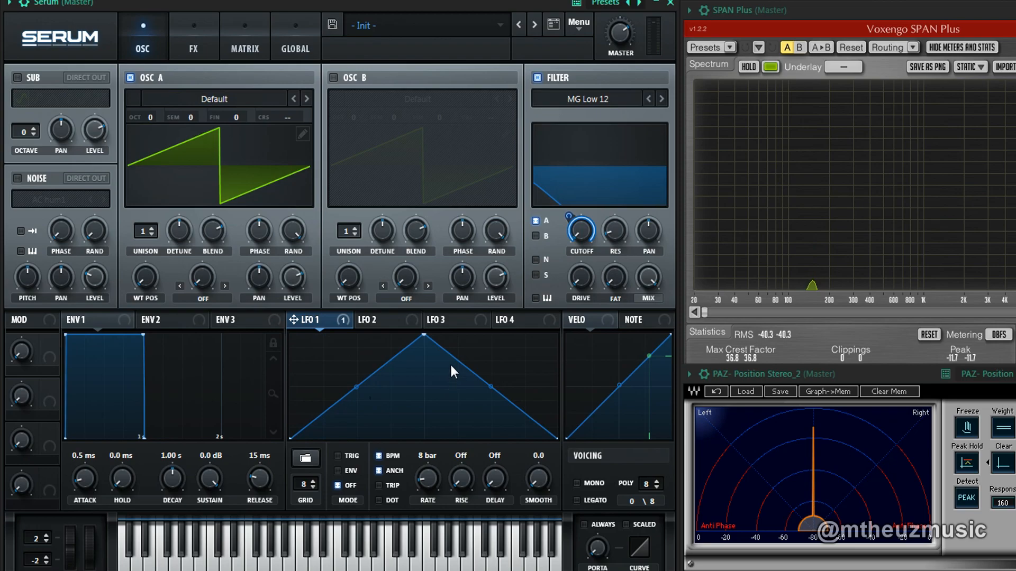
pyautogui.click(350, 458)
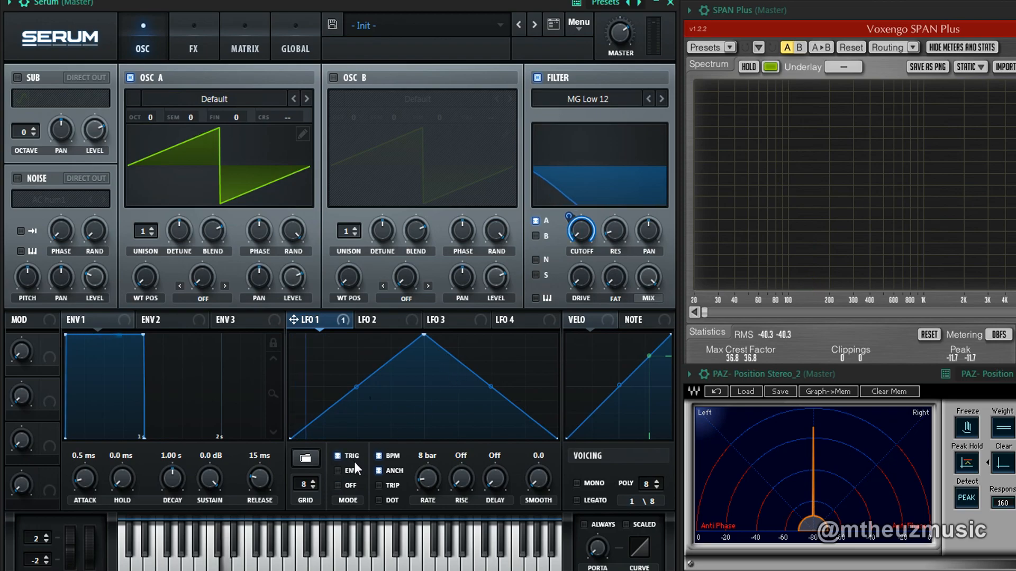
# - Set LFO 1's rate to bar, try the OFF mode and play back the result
pyautogui.moveTo(427, 472)
pyautogui.mouseDown()
pyautogui.moveTo(452, 461)
pyautogui.moveTo(424, 481)
pyautogui.mouseUp()
pyautogui.click(347, 484)
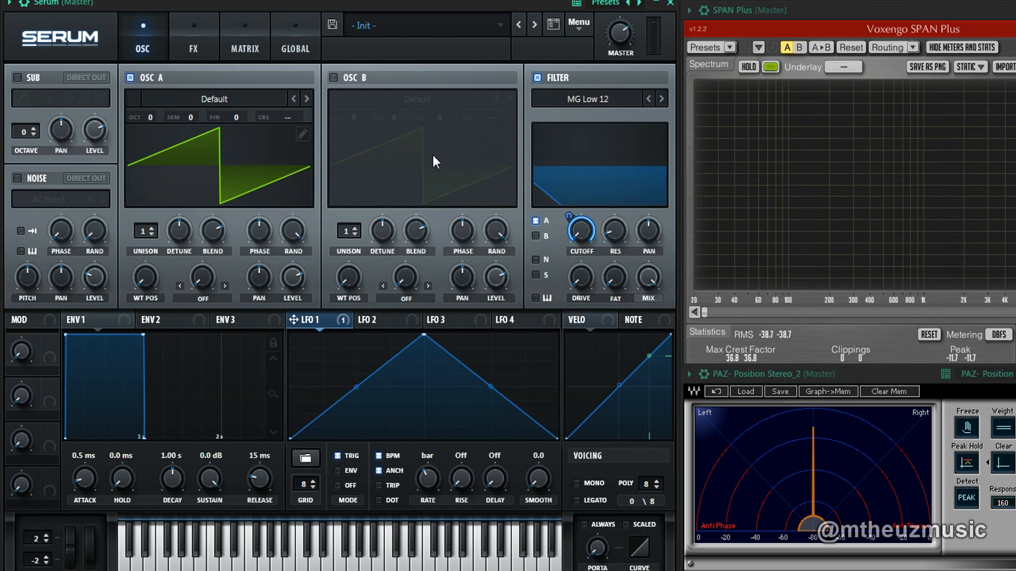
pyautogui.press('space')
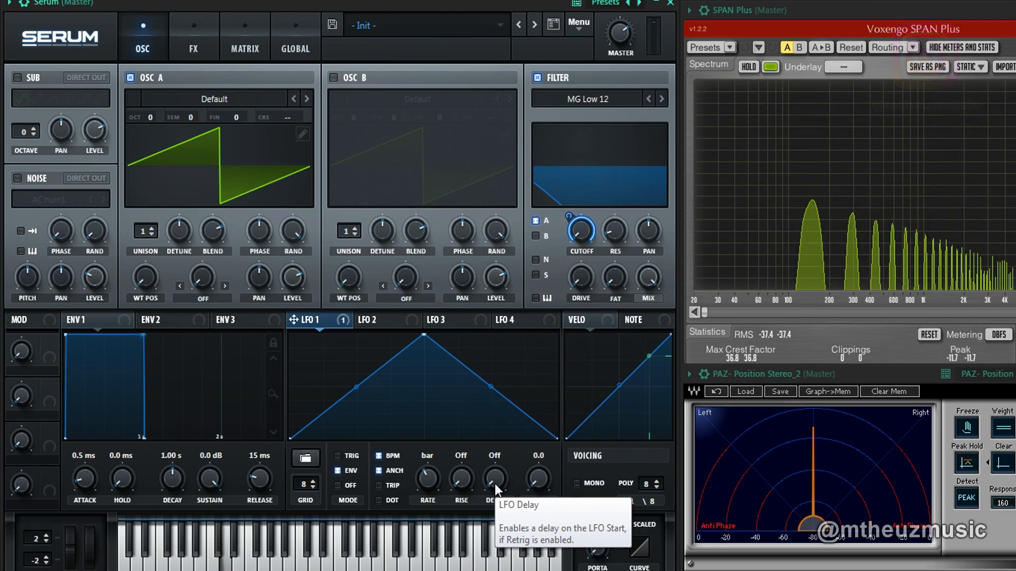
# - Set LFO 1's rate to 1/8 and audition it in TRIG and ENV modes
pyautogui.click(337, 456)
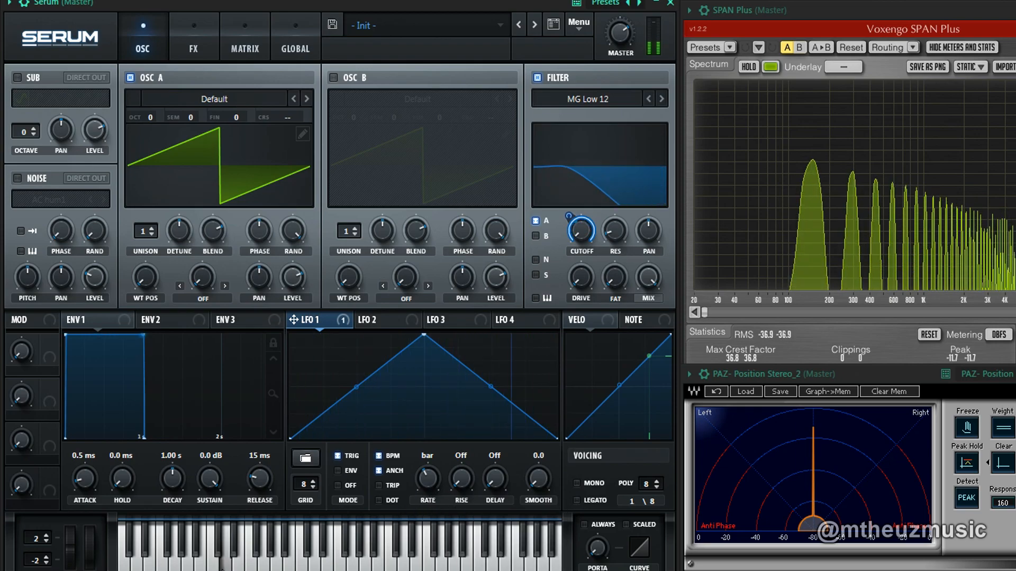
pyautogui.moveTo(439, 475); pyautogui.dragTo(443, 452)
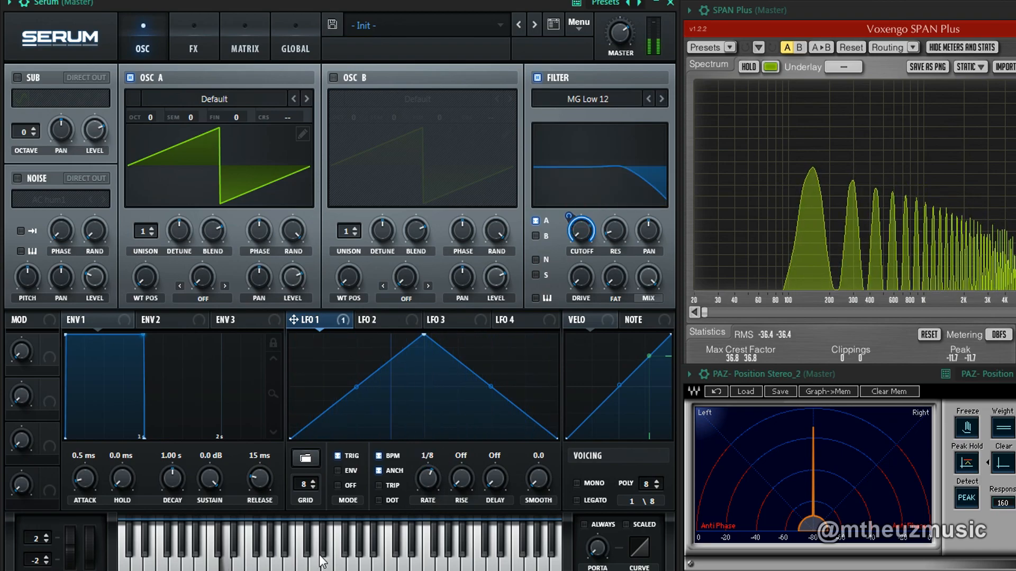
pyautogui.click(345, 472)
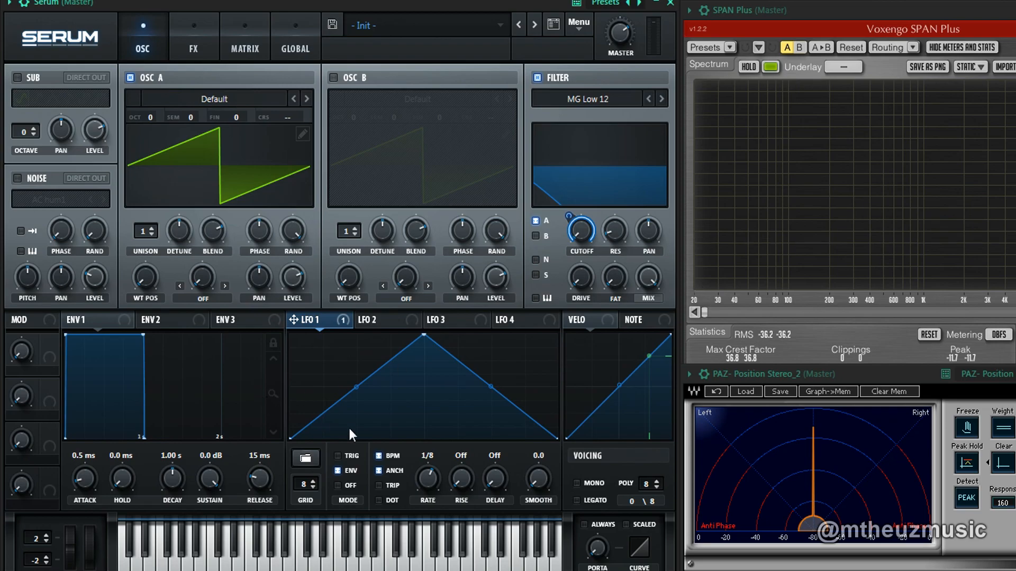
# - Switch LFO 1 to TRIG mode with ANCH and BPM sync off, and lower its rate to 0.000 Hz
pyautogui.click(379, 471)
pyautogui.click(379, 455)
pyautogui.click(351, 456)
pyautogui.moveTo(437, 478); pyautogui.dragTo(408, 513)
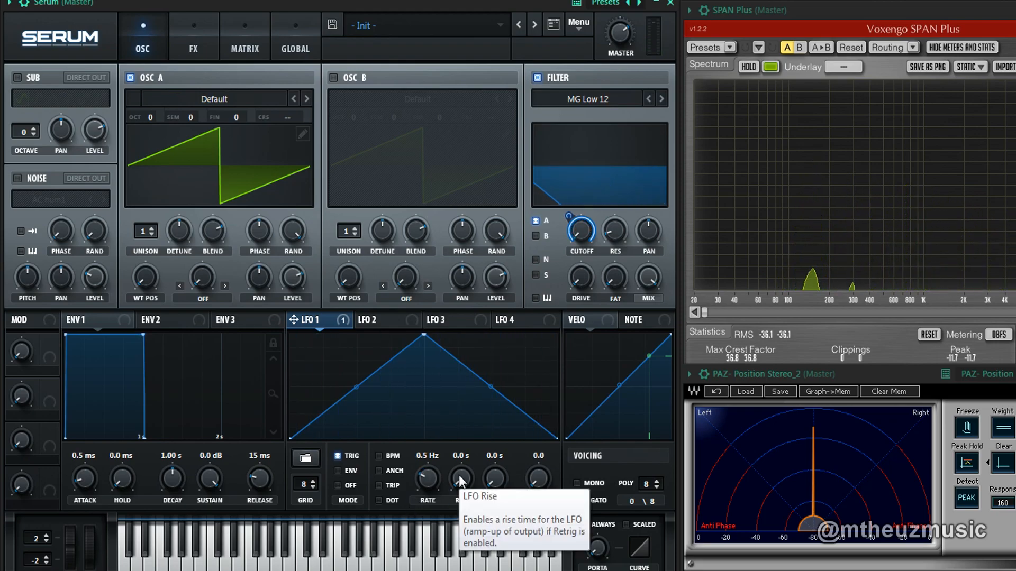
pyautogui.moveTo(416, 524); pyautogui.dragTo(416, 525)
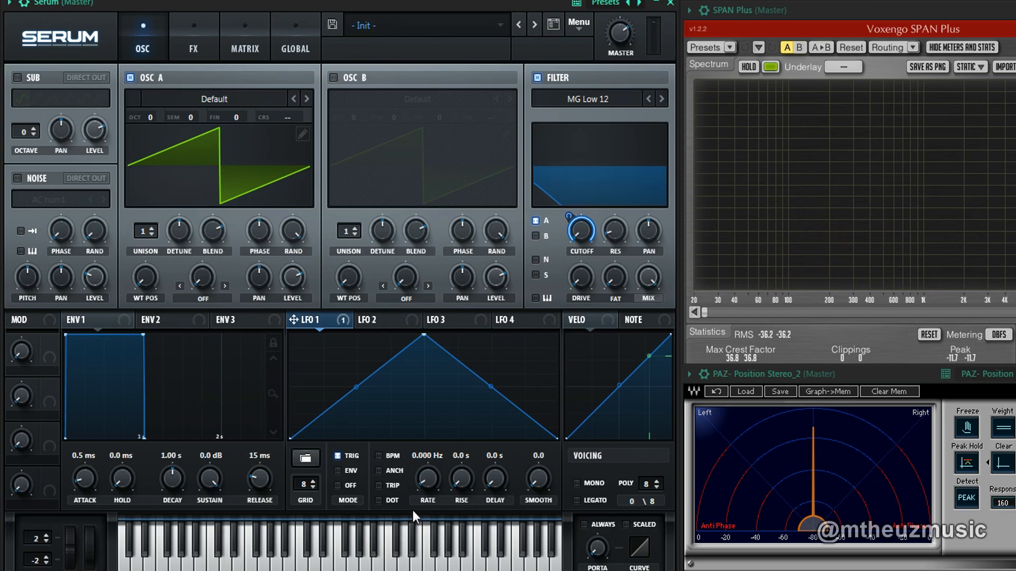
# - Toggle LFO 1's BPM sync while sweeping the rate, ending with sync on at 1/32
pyautogui.moveTo(418, 455); pyautogui.dragTo(404, 507)
pyautogui.click(384, 456)
pyautogui.click(396, 456)
pyautogui.moveTo(439, 458); pyautogui.dragTo(444, 488)
pyautogui.moveTo(445, 438); pyautogui.dragTo(442, 417)
pyautogui.moveTo(430, 468); pyautogui.dragTo(389, 542)
pyautogui.click(398, 456)
pyautogui.moveTo(420, 503); pyautogui.dragTo(442, 424)
# - Turn off LFO 1's BPM sync and ANCH, and bring its rate to 8.5 Hz
pyautogui.click(395, 469)
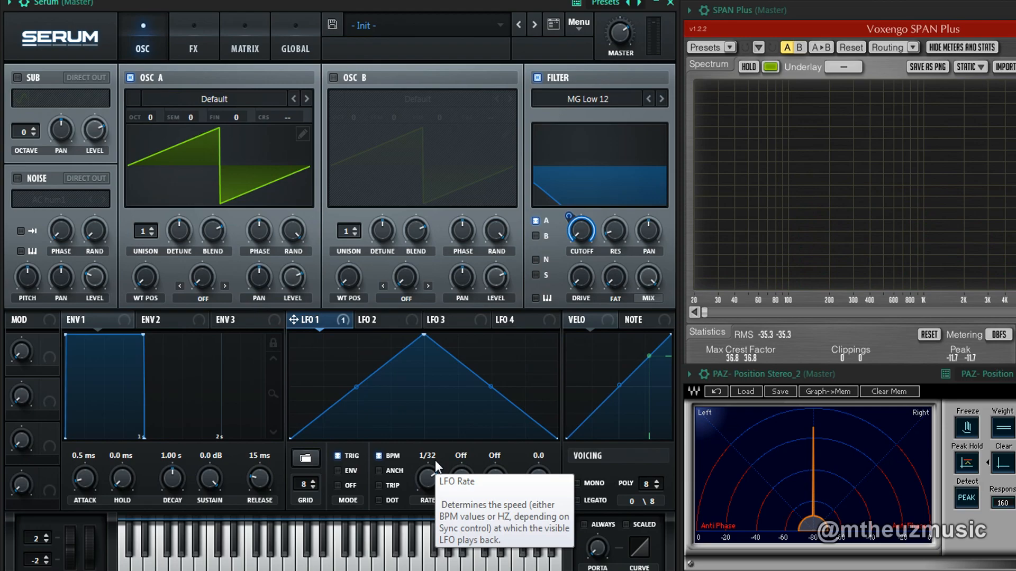
pyautogui.moveTo(434, 461); pyautogui.dragTo(414, 492)
pyautogui.click(380, 456)
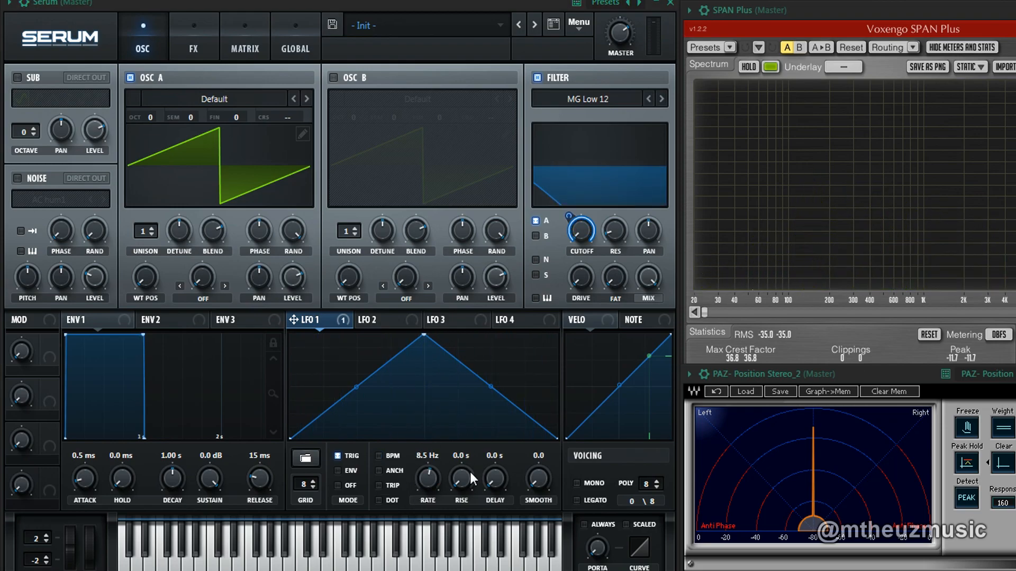
# - Turn on ANCH and BPM sync for LFO 1 and set its rate to 1/2
pyautogui.click(392, 474)
pyautogui.click(379, 456)
pyautogui.click(388, 456)
pyautogui.moveTo(423, 471); pyautogui.dragTo(424, 493)
pyautogui.click(387, 458)
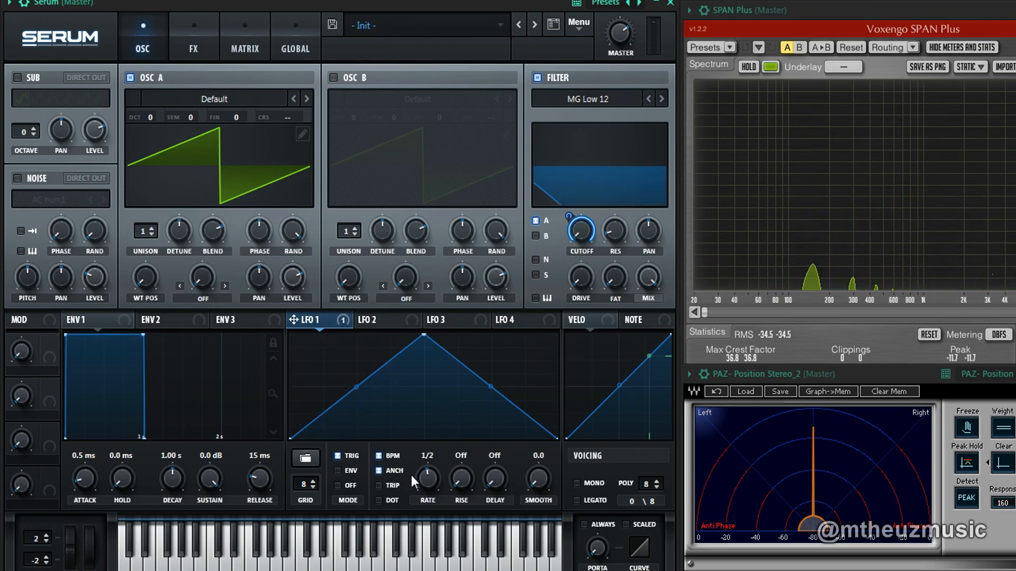
# - Turn off LFO 1's BPM sync and set its rate to 1.2 Hz
pyautogui.moveTo(426, 477); pyautogui.dragTo(419, 503)
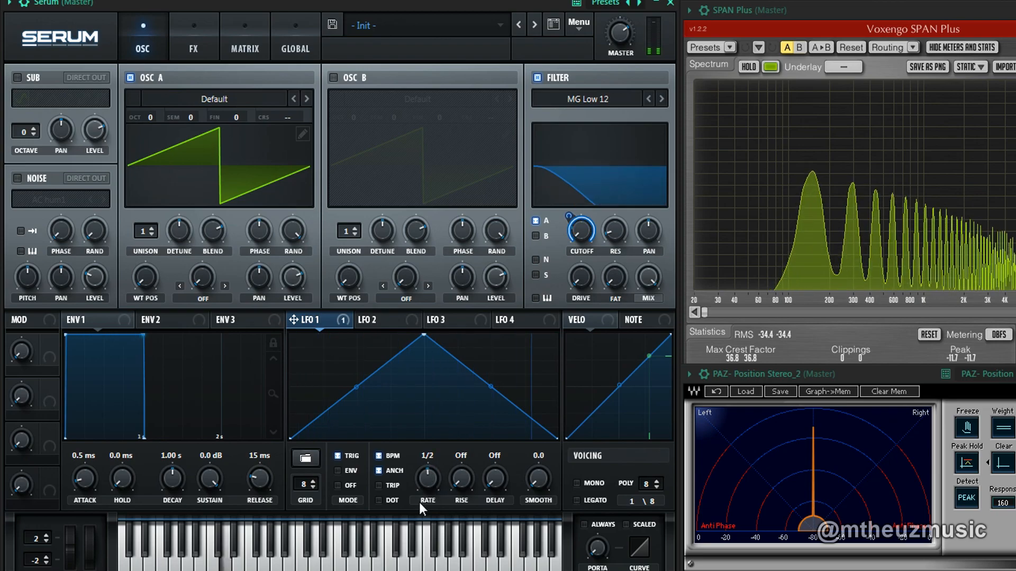
pyautogui.click(379, 456)
pyautogui.moveTo(429, 478)
pyautogui.mouseDown()
pyautogui.moveTo(410, 518)
pyautogui.moveTo(427, 446)
pyautogui.moveTo(418, 488)
pyautogui.mouseUp()
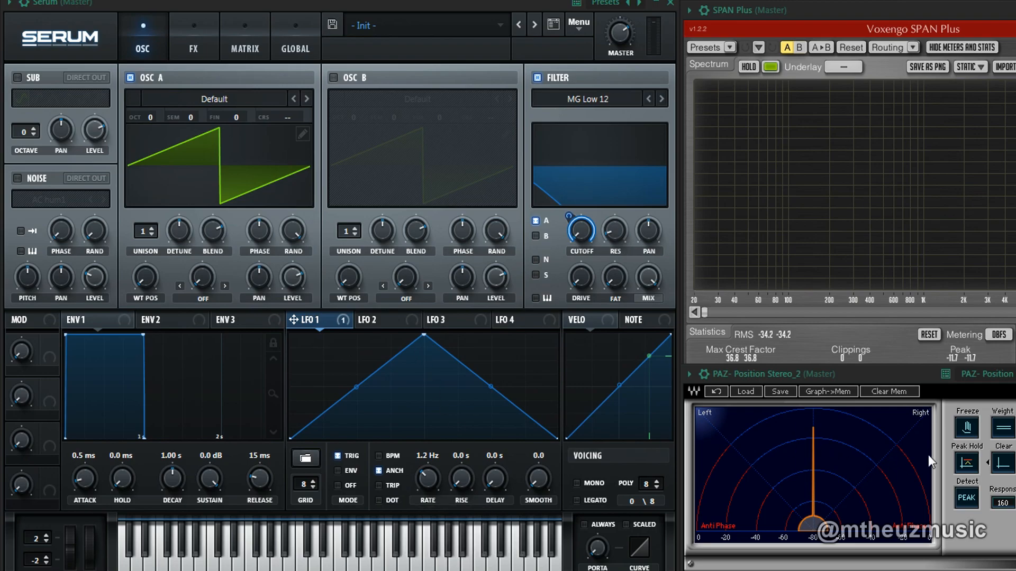
# - Turn on LFO 1's BPM sync, try triplet and dotted timing, and switch sync off with the rate at 18.7 Hz
pyautogui.click(379, 456)
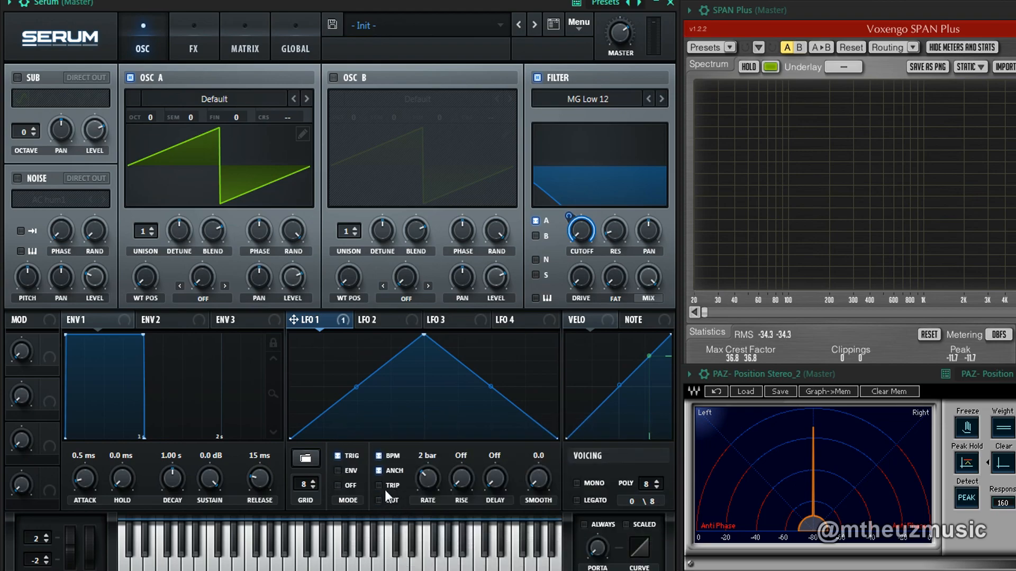
pyautogui.click(392, 485)
pyautogui.moveTo(419, 495); pyautogui.dragTo(422, 483)
pyautogui.click(400, 485)
pyautogui.click(395, 495)
pyautogui.click(424, 545)
pyautogui.click(390, 456)
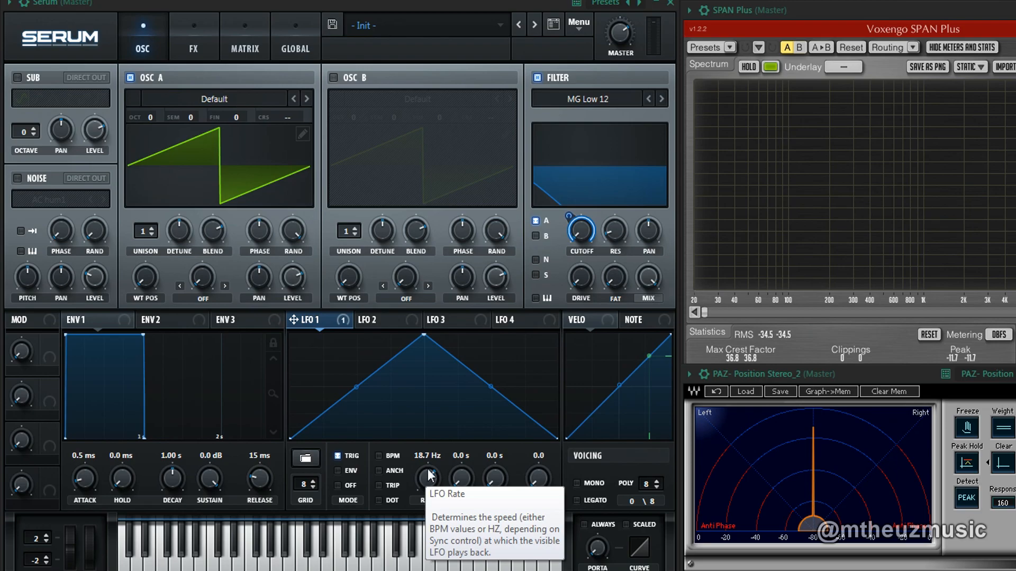
# - Toggle LFO 1's BPM sync to compare 1/8 with 15.4 Hz, and turn BPM sync and ANCH back on
pyautogui.click(379, 456)
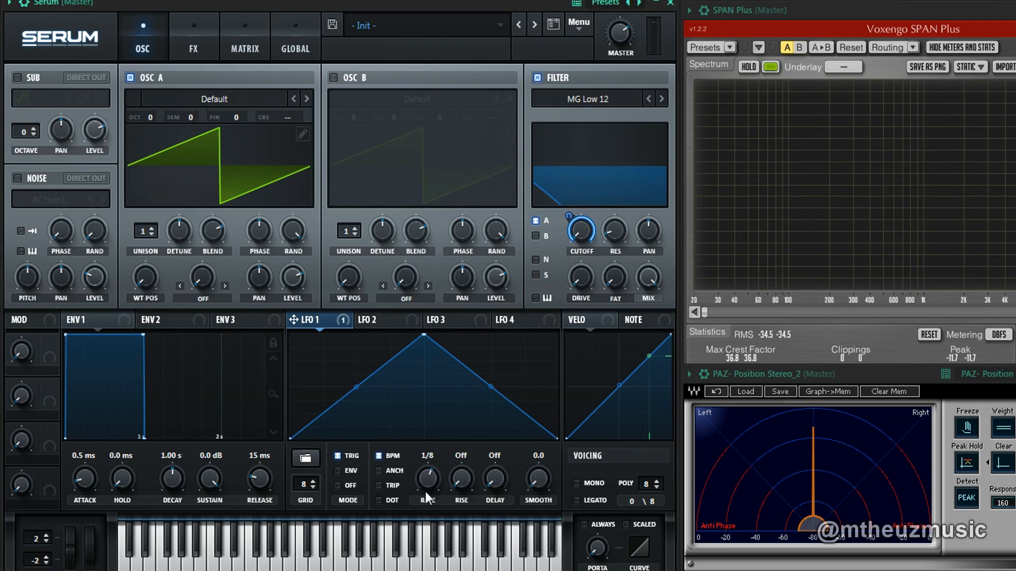
pyautogui.click(399, 458)
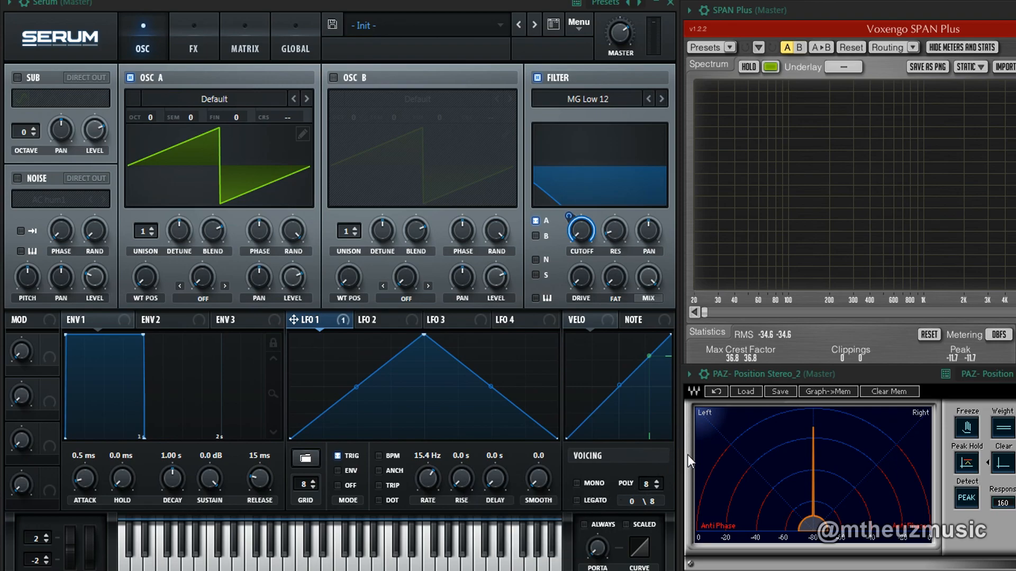
pyautogui.click(398, 456)
pyautogui.click(388, 468)
# - Set LFO 1's rate to 1/16 and raise its rise time to 32 bar
pyautogui.moveTo(462, 471); pyautogui.dragTo(477, 430)
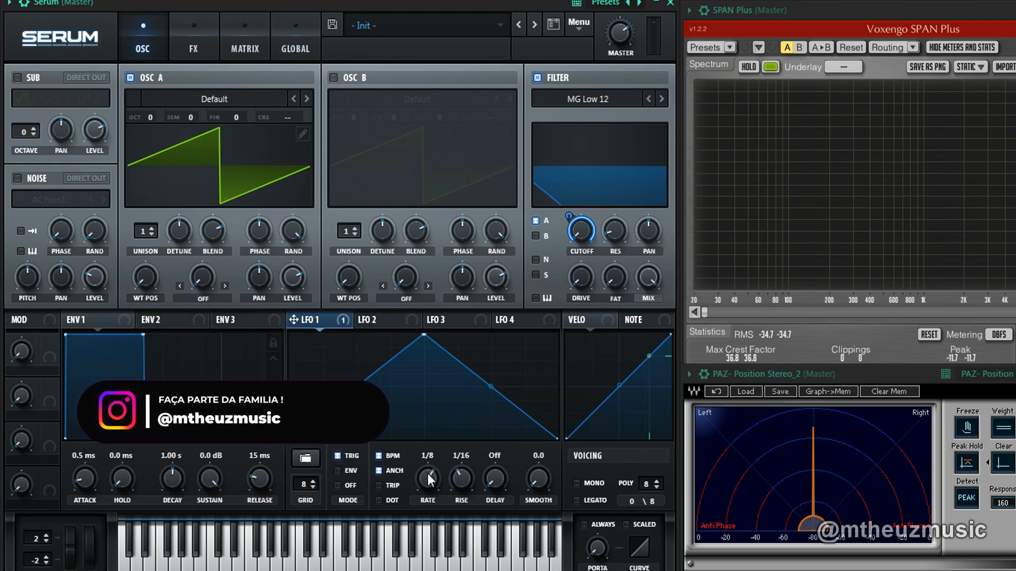
pyautogui.moveTo(429, 475); pyautogui.dragTo(431, 471)
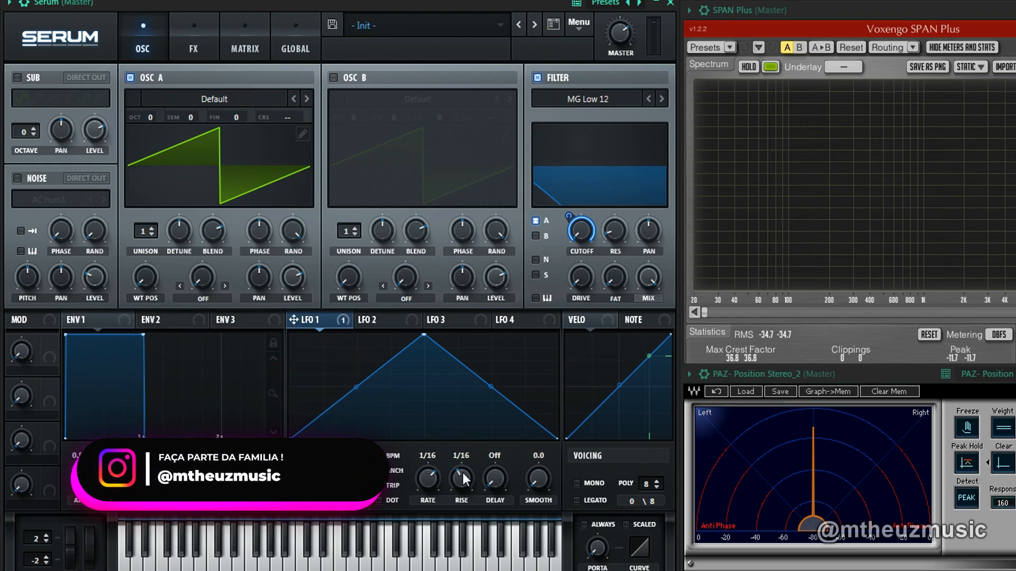
pyautogui.moveTo(464, 478); pyautogui.dragTo(513, 297)
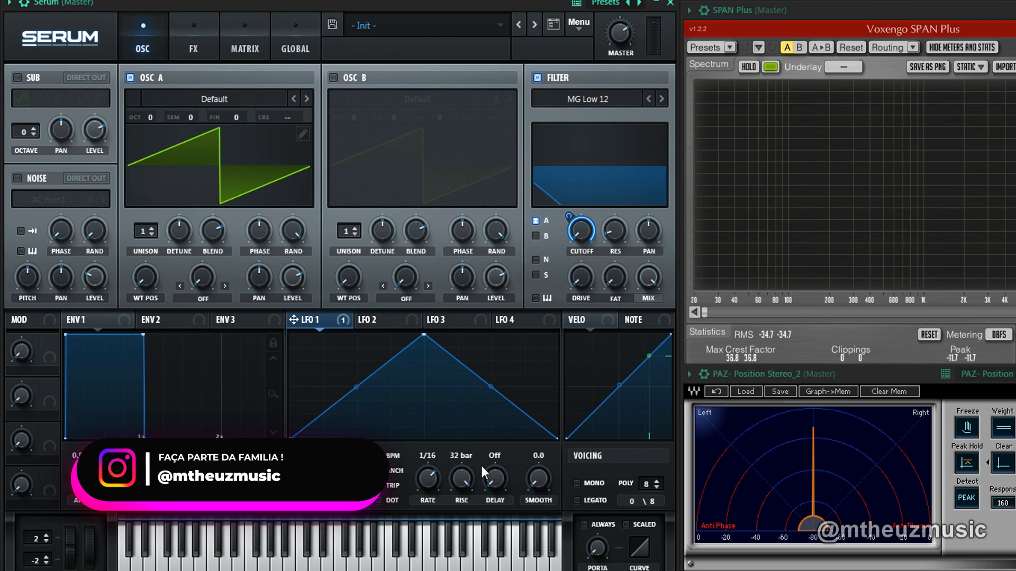
# - Illustrate bar lengths by placing Pattern 1 clips along playlist Track 5 and clearing them, and return to the Serum window
pyautogui.click(658, 4)
pyautogui.click(413, 311)
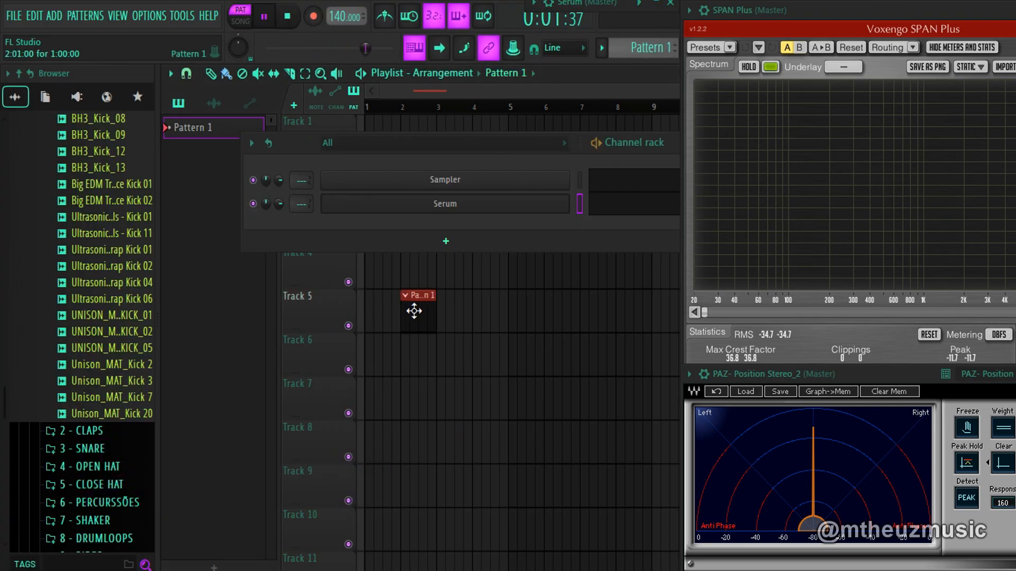
pyautogui.click(446, 313)
pyautogui.click(490, 315)
pyautogui.click(527, 313)
pyautogui.click(584, 313)
pyautogui.rightClick(606, 313)
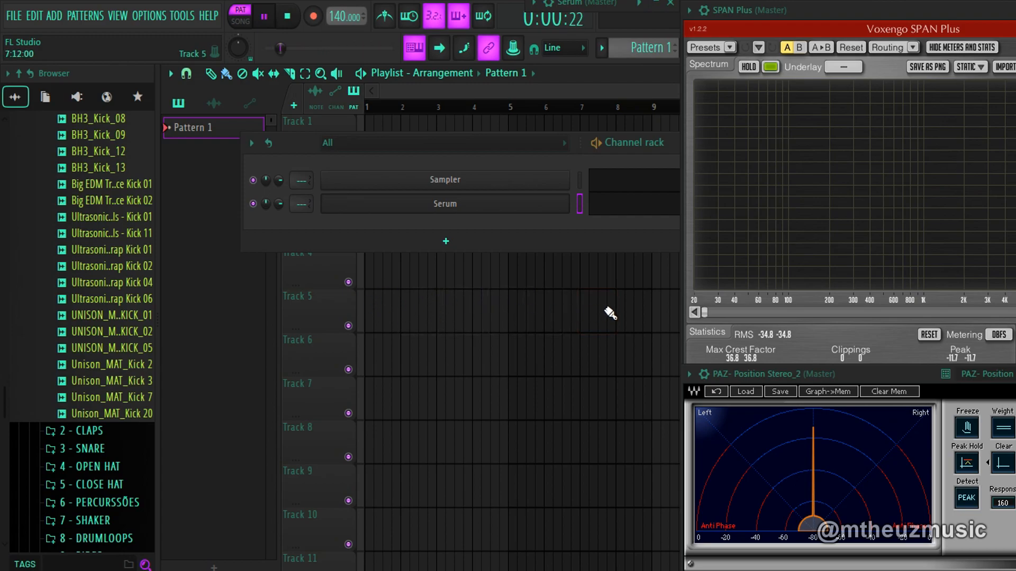
pyautogui.press('space')
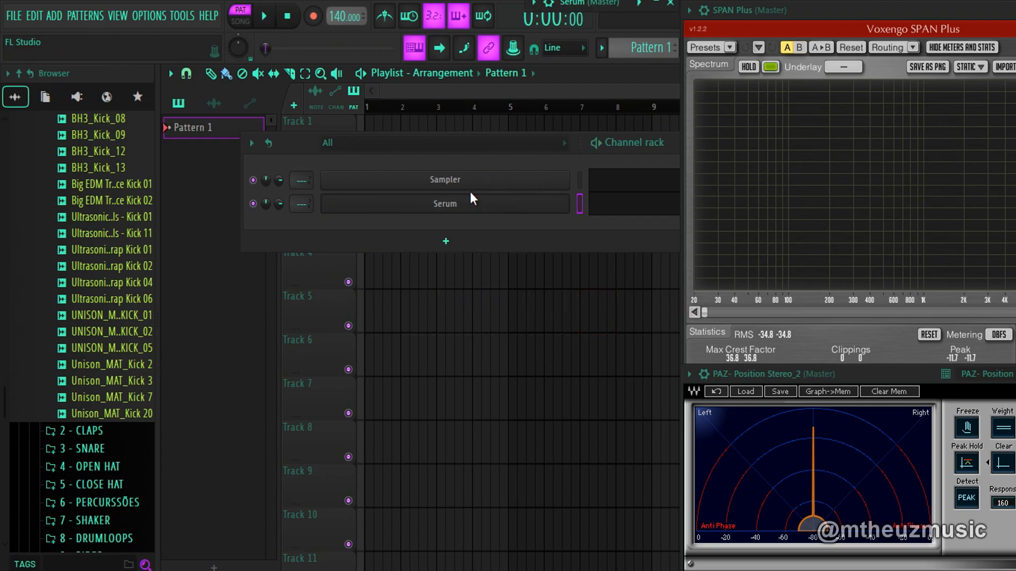
pyautogui.click(655, 2)
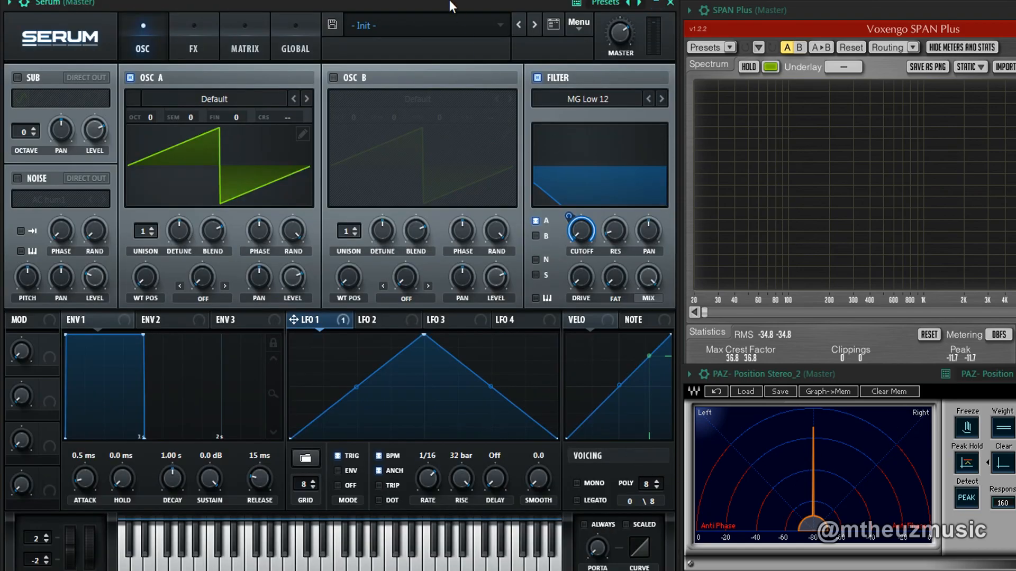
# - Audition LFO 1 with a rise of one bar and of 32 bar, and reset the rise to Off
pyautogui.moveTo(447, 500); pyautogui.dragTo(446, 511)
pyautogui.click(473, 556)
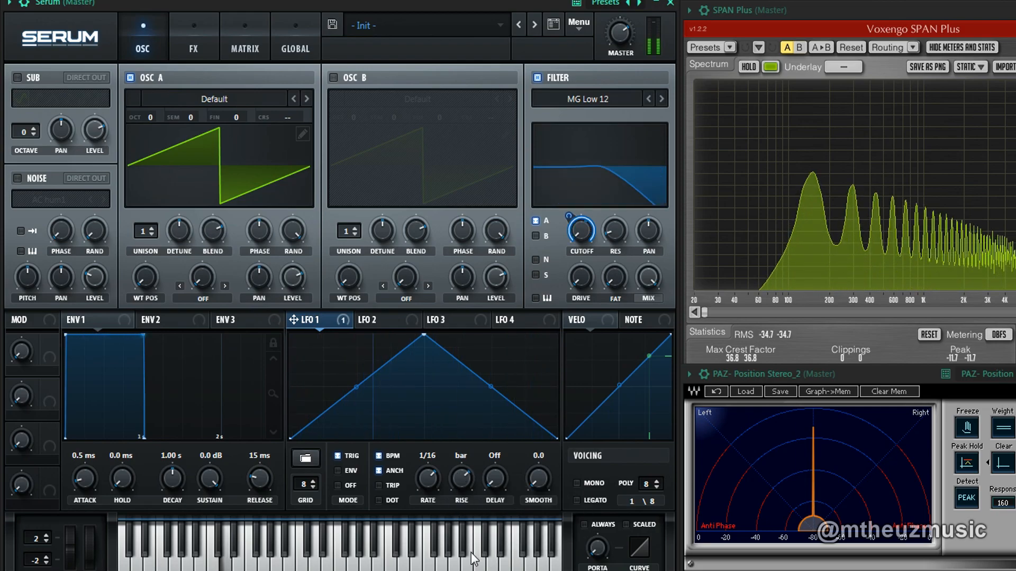
pyautogui.moveTo(468, 478); pyautogui.dragTo(488, 368)
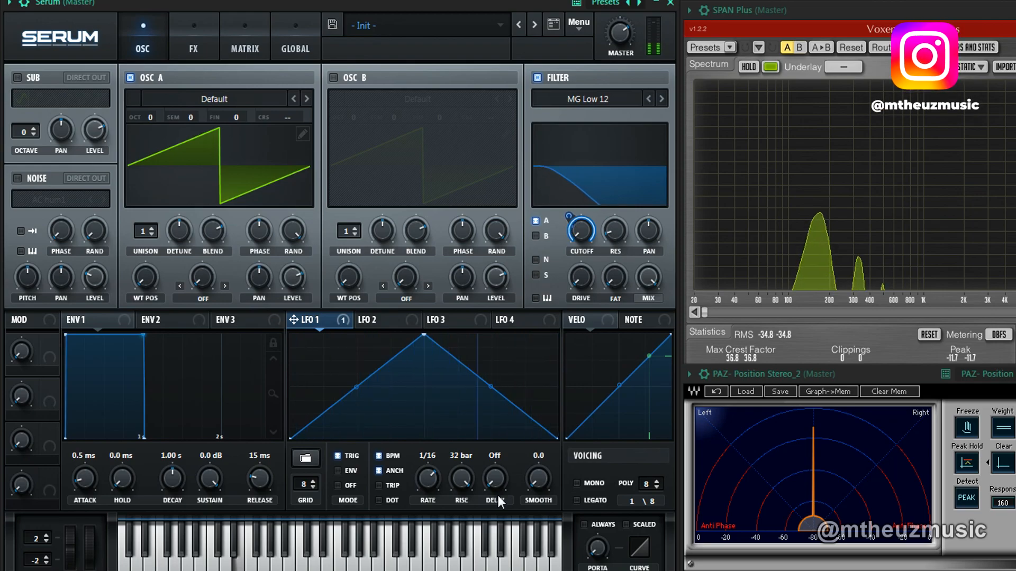
pyautogui.doubleClick(462, 490)
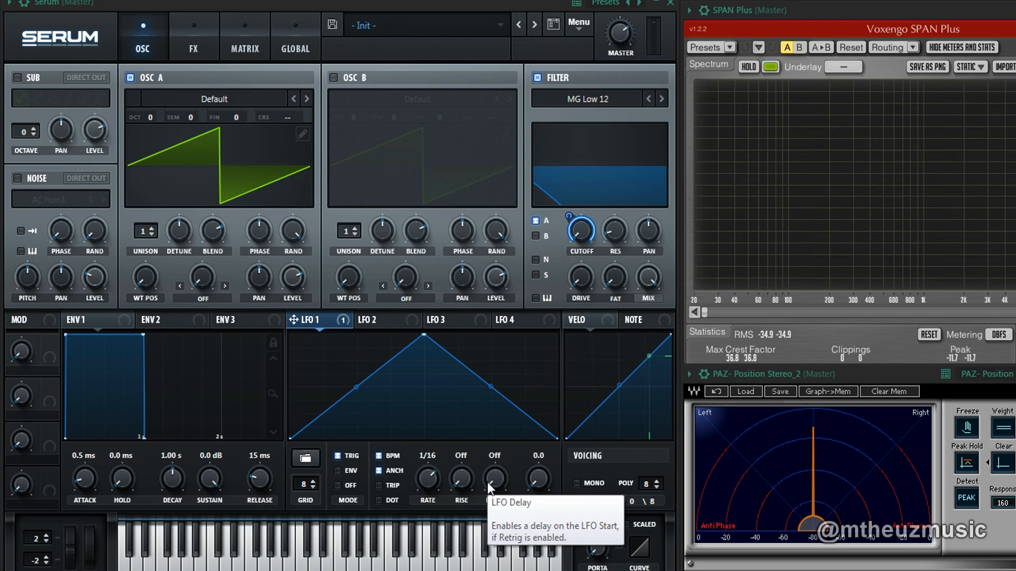
# - Try a delay of 1/16 on LFO 1 and reopen Serum from the channel rack
pyautogui.moveTo(487, 481); pyautogui.dragTo(505, 437)
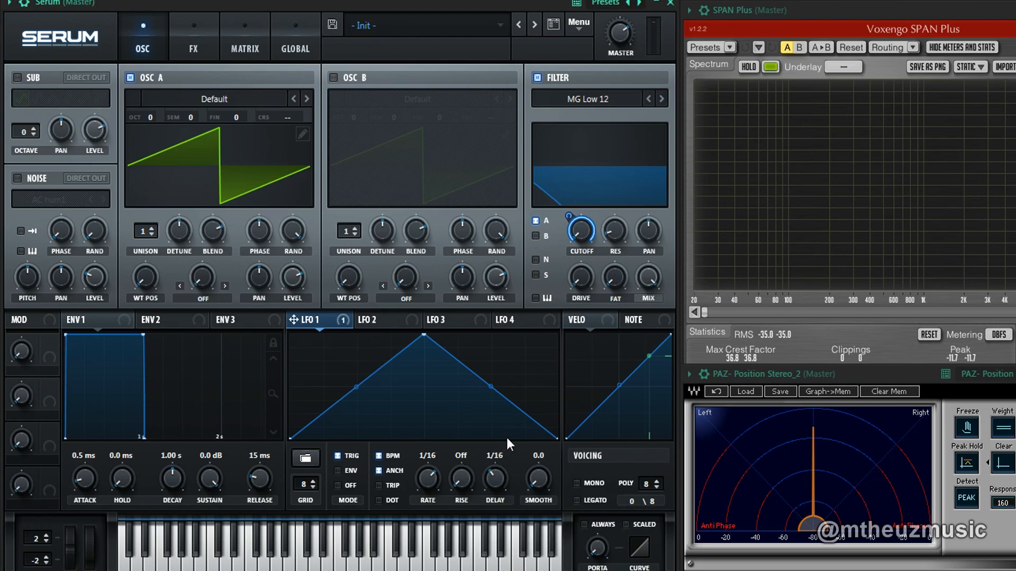
pyautogui.moveTo(491, 485)
pyautogui.mouseDown()
pyautogui.moveTo(503, 456)
pyautogui.moveTo(497, 468)
pyautogui.mouseUp()
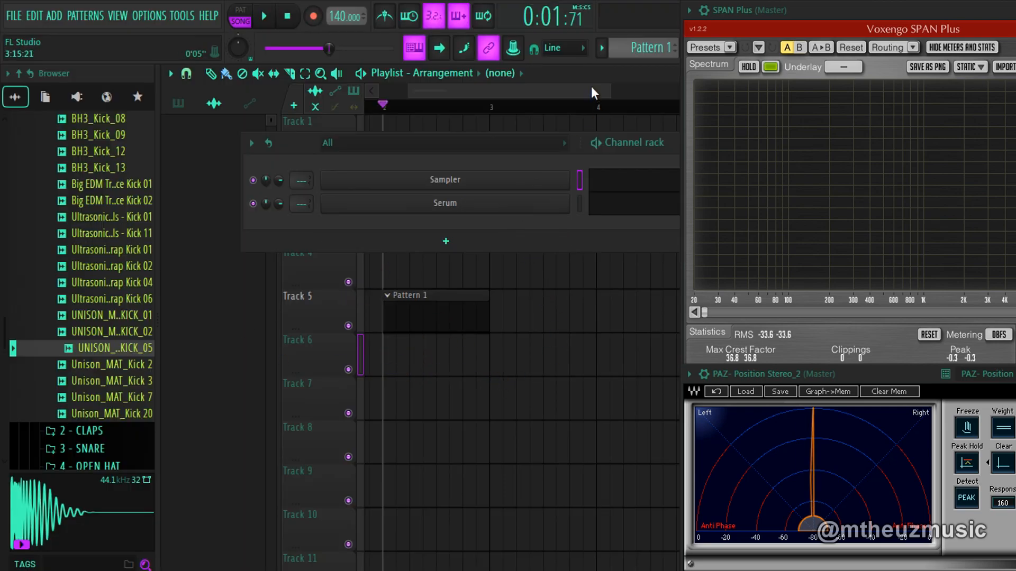
pyautogui.click(500, 204)
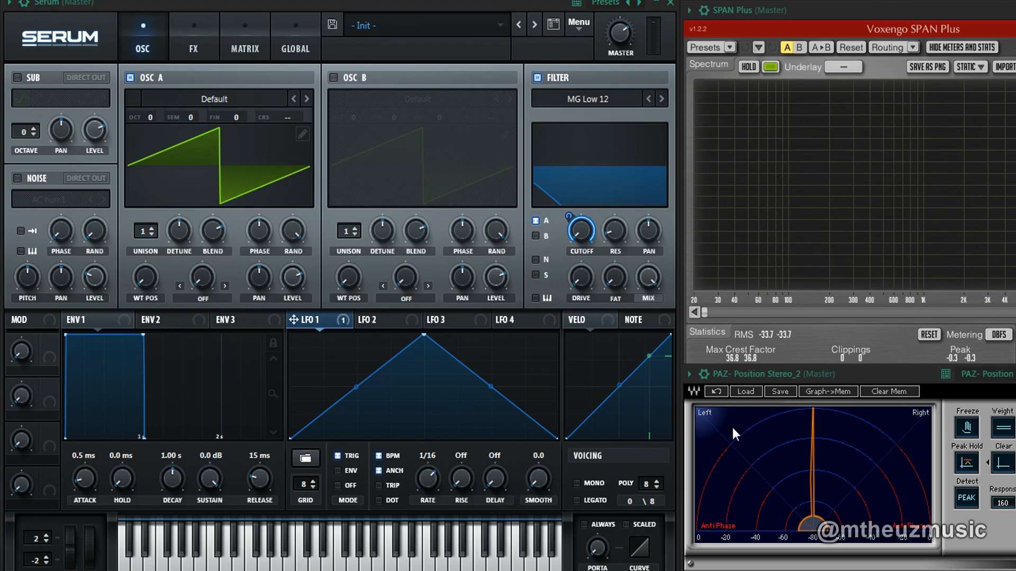
# - Sweep LFO 1's smooth amount up to 100 while a note plays, and leave it at 91.7
pyautogui.moveTo(541, 485); pyautogui.dragTo(545, 465)
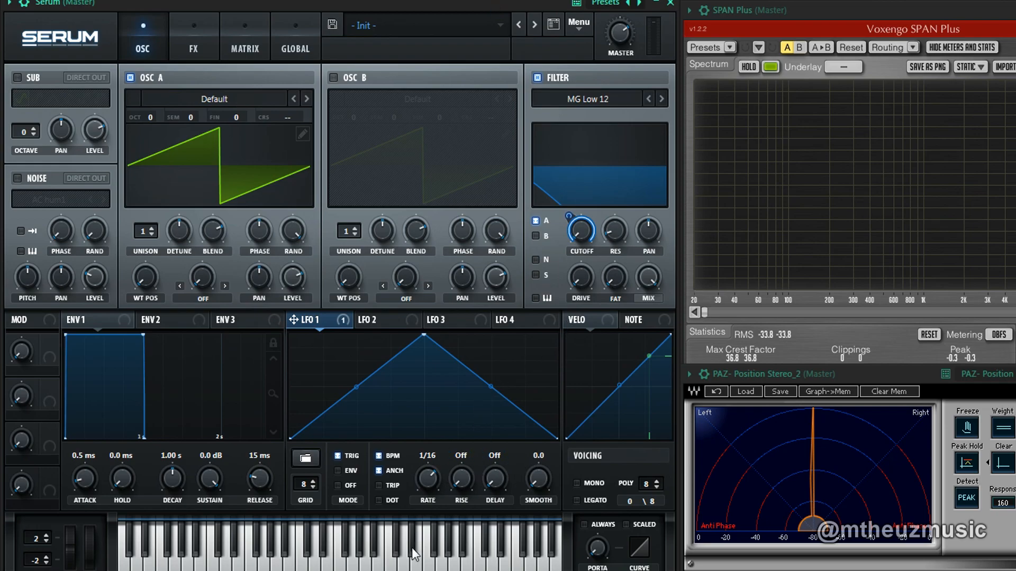
pyautogui.moveTo(538, 479); pyautogui.dragTo(511, 474)
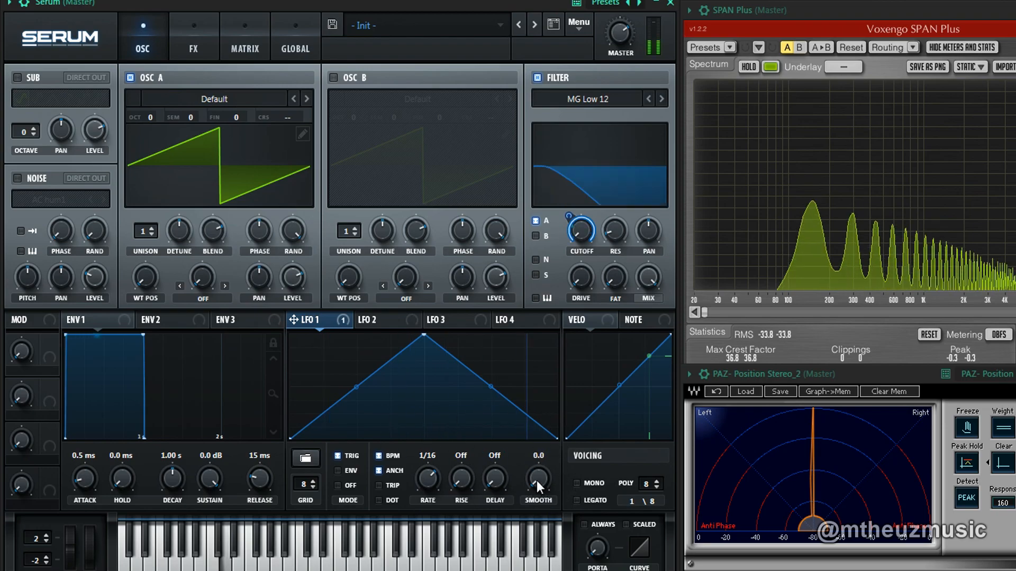
pyautogui.moveTo(537, 480); pyautogui.dragTo(535, 409)
pyautogui.moveTo(523, 477); pyautogui.dragTo(534, 410)
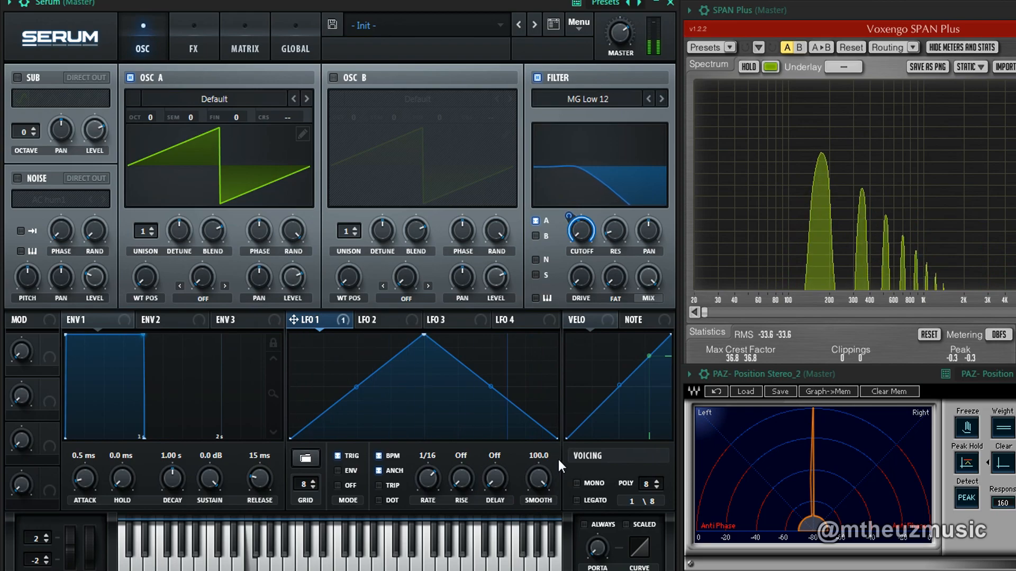
pyautogui.moveTo(547, 465); pyautogui.dragTo(533, 502)
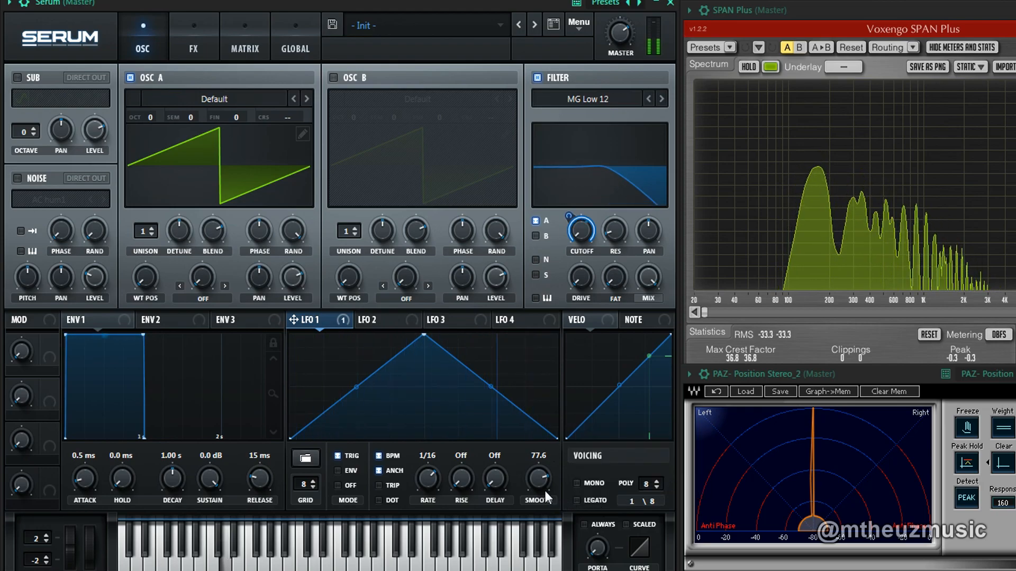
pyautogui.moveTo(541, 481); pyautogui.dragTo(541, 306)
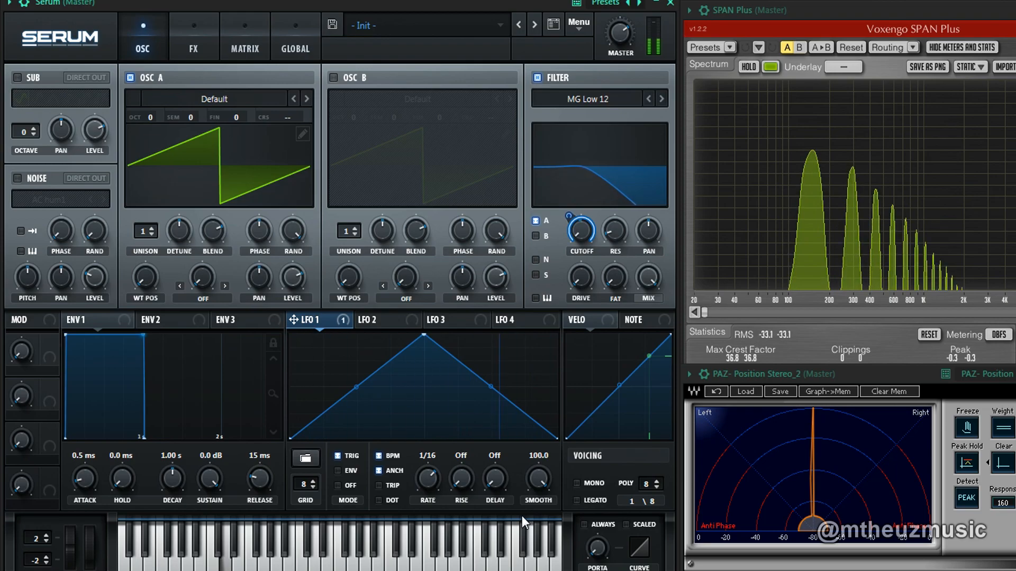
pyautogui.moveTo(538, 473); pyautogui.dragTo(537, 482)
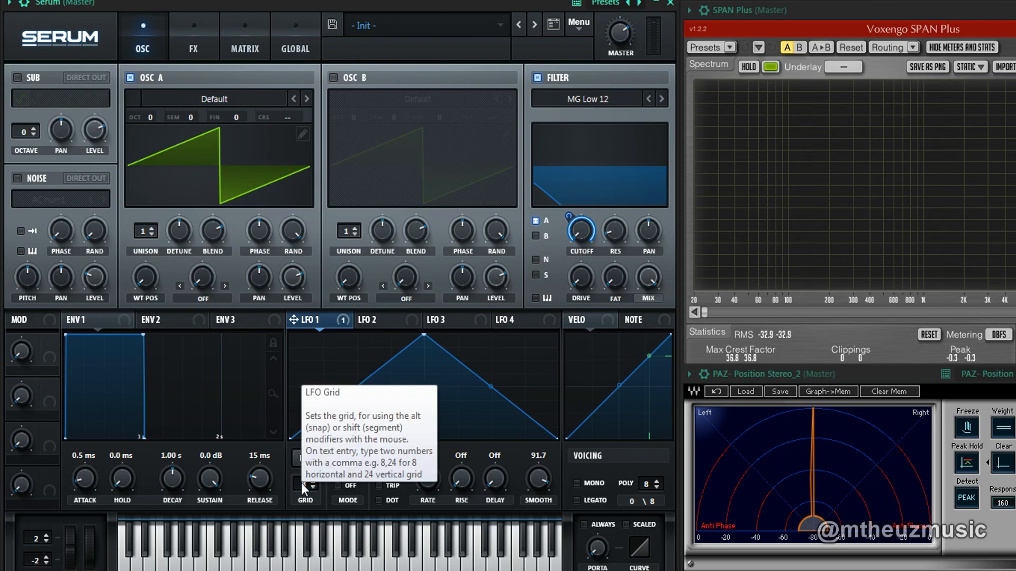
# - Set LFO 1's grid to 12 and add a point on the rising slope of the triangle
pyautogui.moveTo(354, 406); pyautogui.dragTo(321, 537)
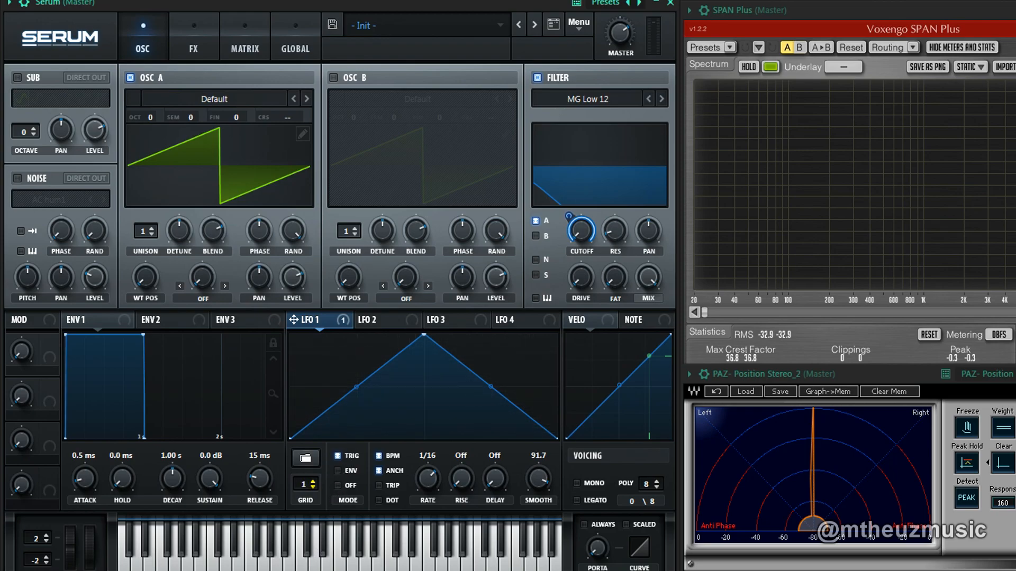
pyautogui.moveTo(305, 484); pyautogui.dragTo(338, 482)
pyautogui.moveTo(351, 440); pyautogui.dragTo(341, 471)
pyautogui.doubleClick(307, 425)
pyautogui.moveTo(307, 425); pyautogui.dragTo(312, 388)
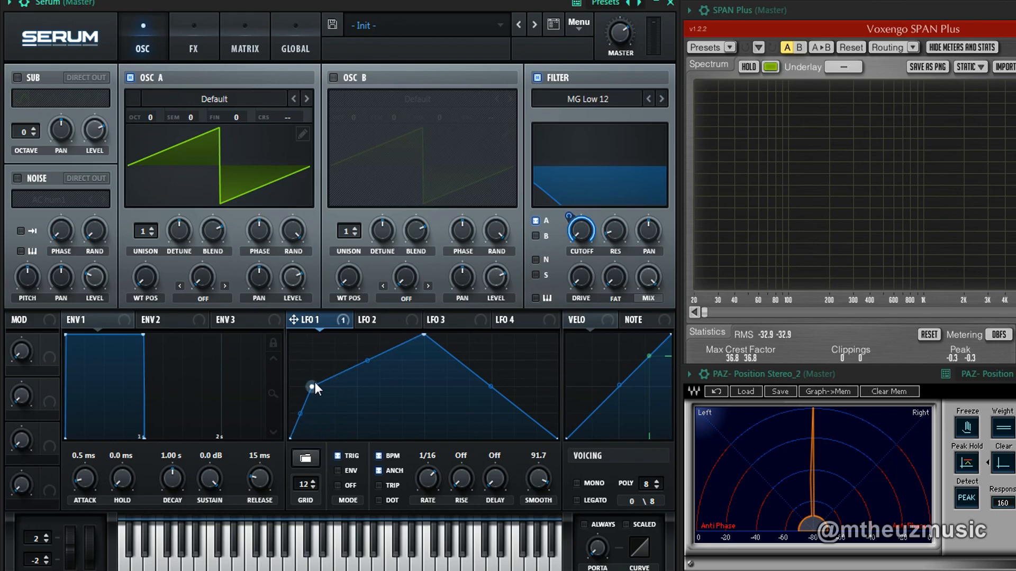
# - Try grid sizes 16 and 6 for LFO 1, moving the added point and snapping it to the first vertical grid line
pyautogui.moveTo(312, 383); pyautogui.dragTo(357, 414)
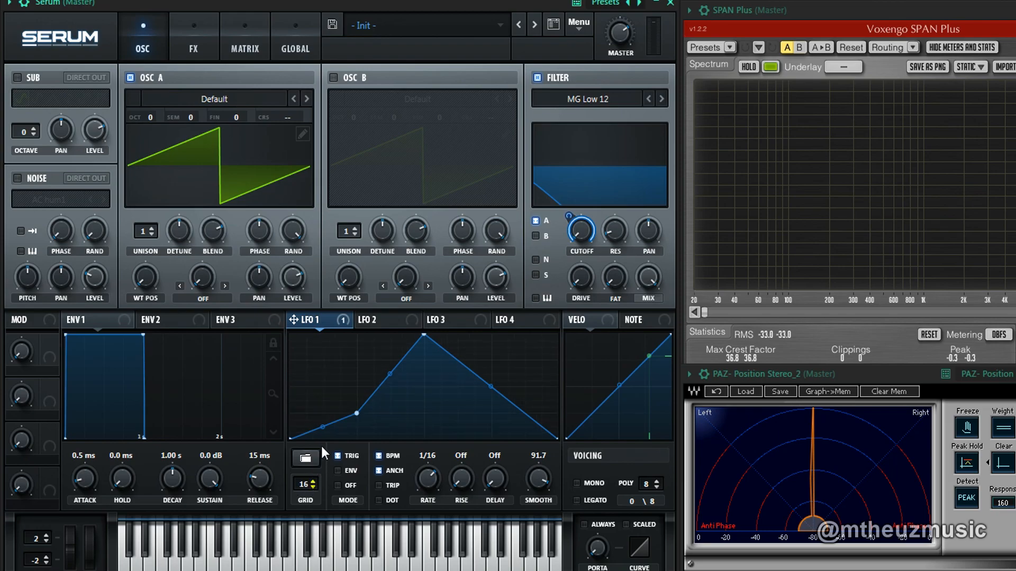
pyautogui.moveTo(363, 418); pyautogui.dragTo(353, 370)
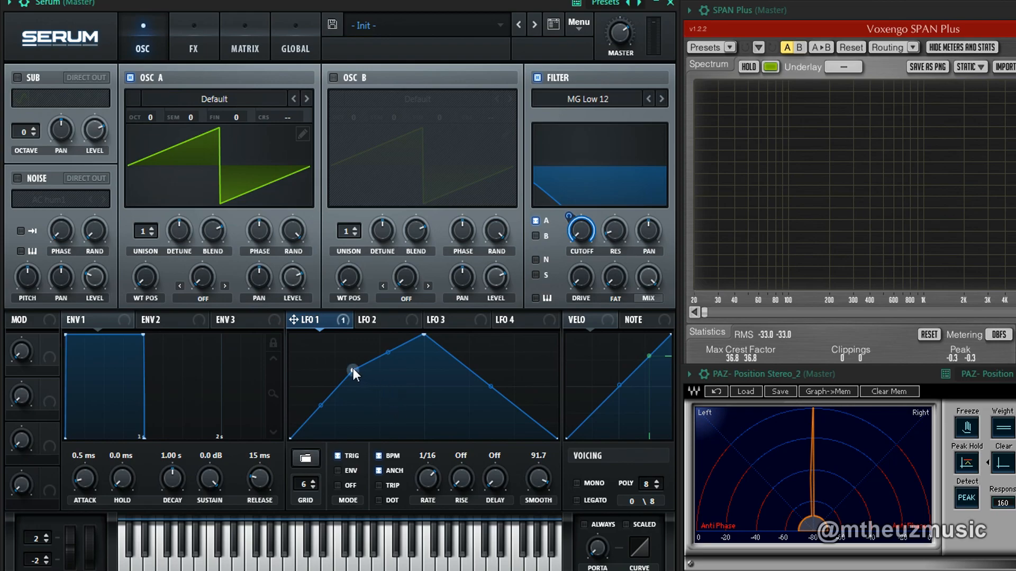
pyautogui.moveTo(351, 368)
pyautogui.mouseDown()
pyautogui.moveTo(333, 369)
pyautogui.moveTo(360, 390)
pyautogui.moveTo(378, 365)
pyautogui.moveTo(444, 347)
pyautogui.moveTo(295, 397)
pyautogui.moveTo(333, 368)
pyautogui.mouseUp()
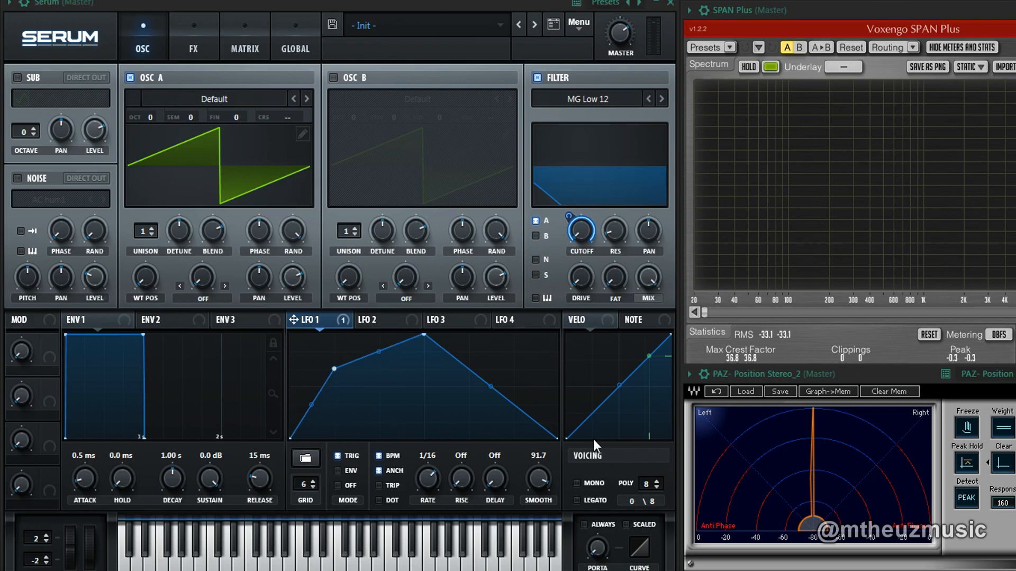
# - Draw flat steps across LFO 1's six grid divisions, forming three pulses of different heights separated by zero-level gaps
pyautogui.keyDown('alt'); pyautogui.click(355, 360); pyautogui.keyUp('alt')
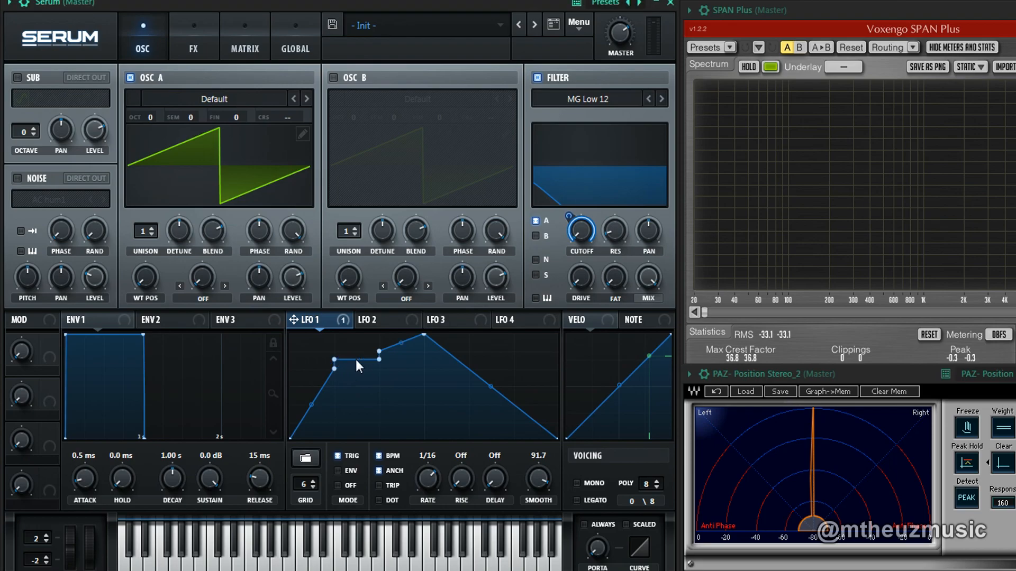
pyautogui.moveTo(354, 402)
pyautogui.mouseDown()
pyautogui.moveTo(348, 455)
pyautogui.moveTo(305, 380)
pyautogui.moveTo(308, 389)
pyautogui.mouseUp()
pyautogui.keyDown('alt'); pyautogui.click(407, 351); pyautogui.keyUp('alt')
pyautogui.keyDown('alt'); pyautogui.click(450, 359); pyautogui.keyUp('alt')
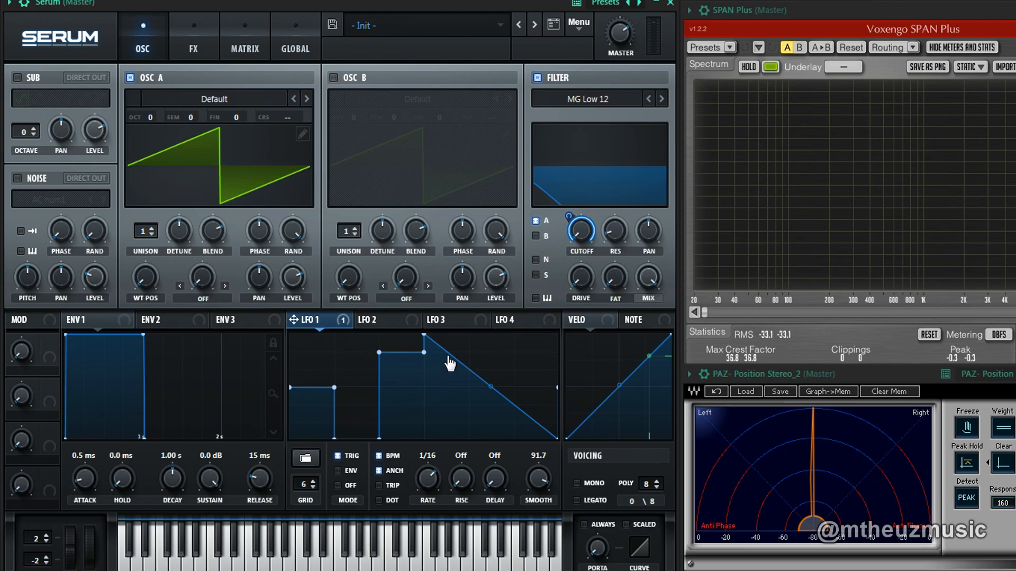
pyautogui.moveTo(449, 360); pyautogui.dragTo(468, 439)
pyautogui.keyDown('alt'); pyautogui.click(482, 367); pyautogui.keyUp('alt')
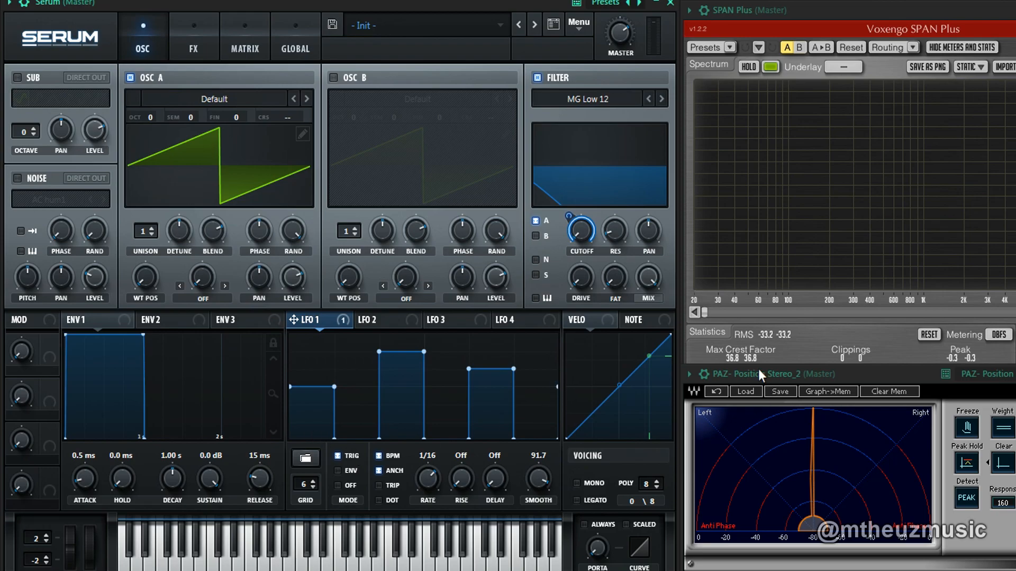
# - Set LFO 1's grid to 14 and draw an irregular staircase of steps at varying heights across the whole shape
pyautogui.moveTo(303, 490); pyautogui.dragTo(345, 427)
pyautogui.keyDown('shift'); pyautogui.click(299, 415); pyautogui.keyUp('shift')
pyautogui.keyDown('shift'); pyautogui.click(319, 400); pyautogui.keyUp('shift')
pyautogui.keyDown('shift'); pyautogui.click(338, 406); pyautogui.keyUp('shift')
pyautogui.keyDown('shift'); pyautogui.click(356, 386); pyautogui.keyUp('shift')
pyautogui.moveTo(360, 386)
pyautogui.mouseDown()
pyautogui.moveTo(370, 365)
pyautogui.moveTo(426, 386)
pyautogui.moveTo(421, 369)
pyautogui.moveTo(442, 386)
pyautogui.moveTo(438, 406)
pyautogui.moveTo(456, 363)
pyautogui.moveTo(521, 375)
pyautogui.mouseUp()
pyautogui.moveTo(541, 426); pyautogui.dragTo(525, 423)
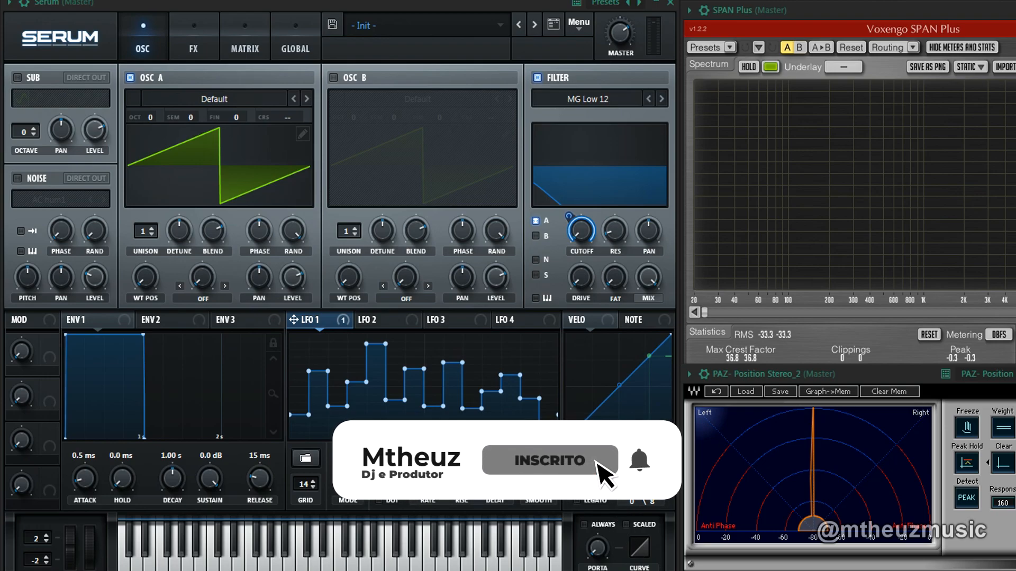
# - Replace LFO 1's drawn shape with a rising ramp from the Basic shape presets
pyautogui.click(305, 458)
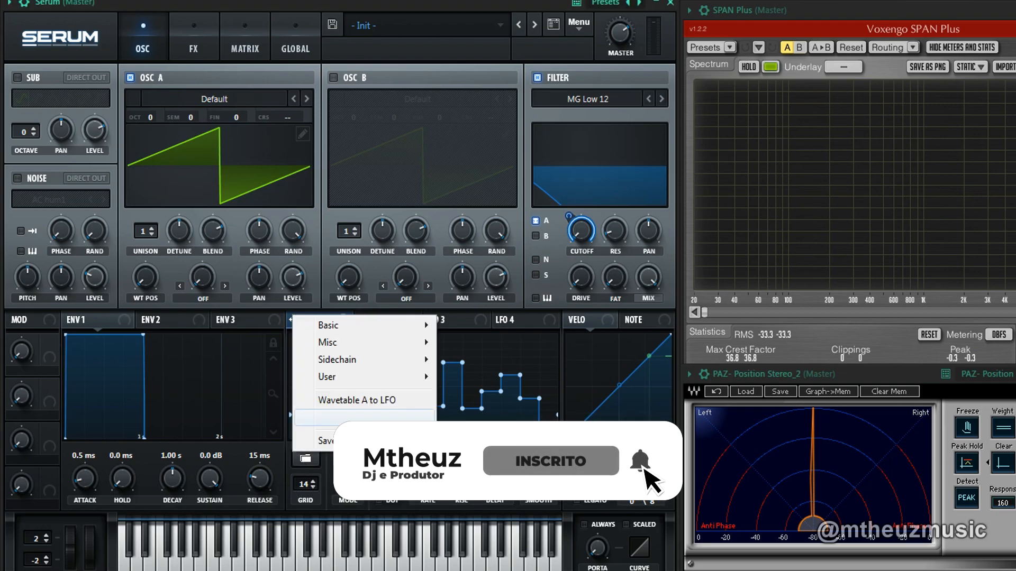
pyautogui.moveTo(384, 331)
pyautogui.click(473, 442)
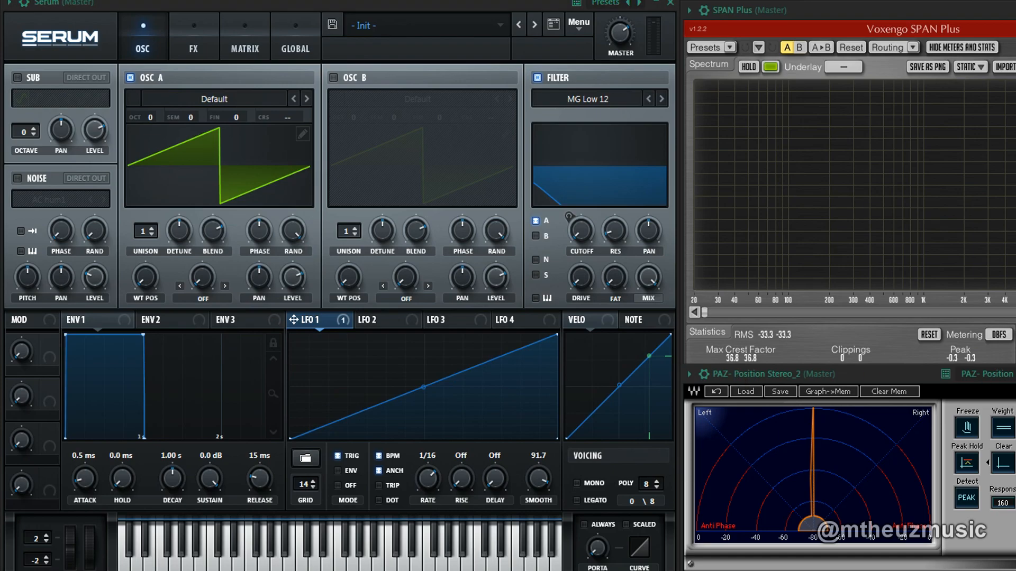
# - Assign LFO 1 to oscillator A's fine tuning (FIN) and adjust the modulation depth
pyautogui.moveTo(332, 319); pyautogui.dragTo(140, 133)
pyautogui.moveTo(253, 119); pyautogui.dragTo(239, 183)
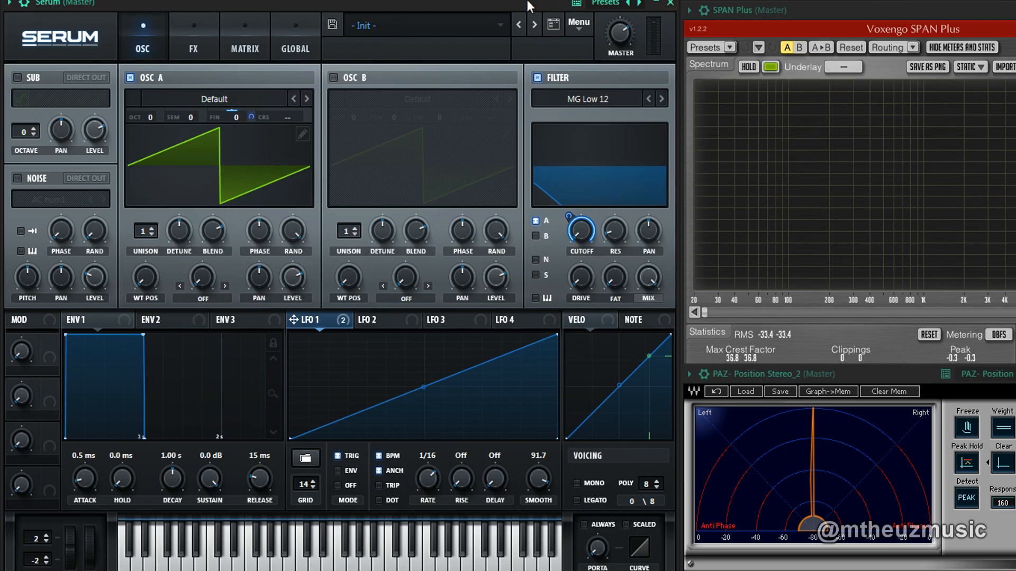
# - Set LFO 1's tempo-synced rate to 1/8
pyautogui.moveTo(427, 478); pyautogui.dragTo(427, 492)
pyautogui.click(389, 457)
pyautogui.click(394, 461)
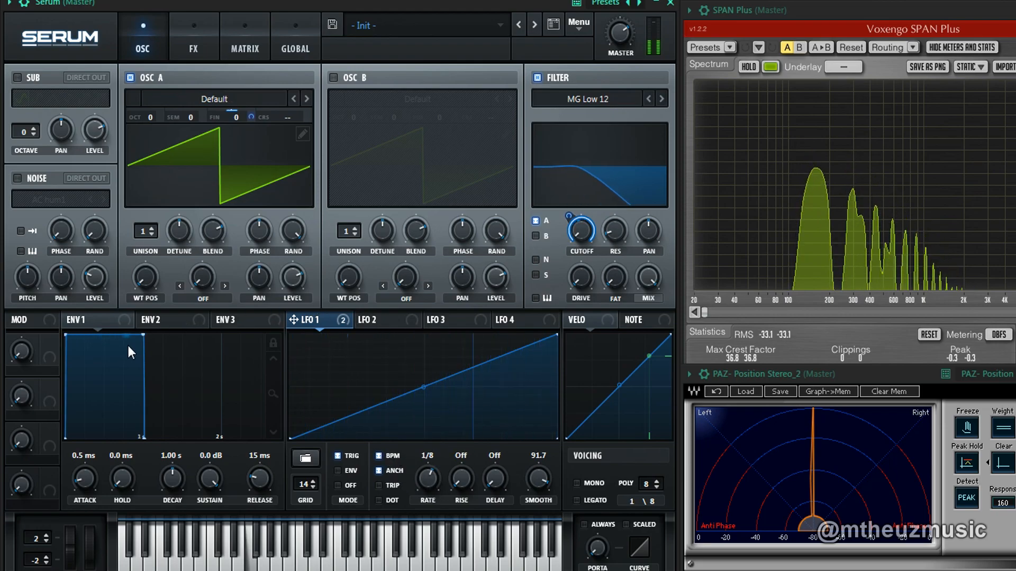
pyautogui.rightClick(572, 222)
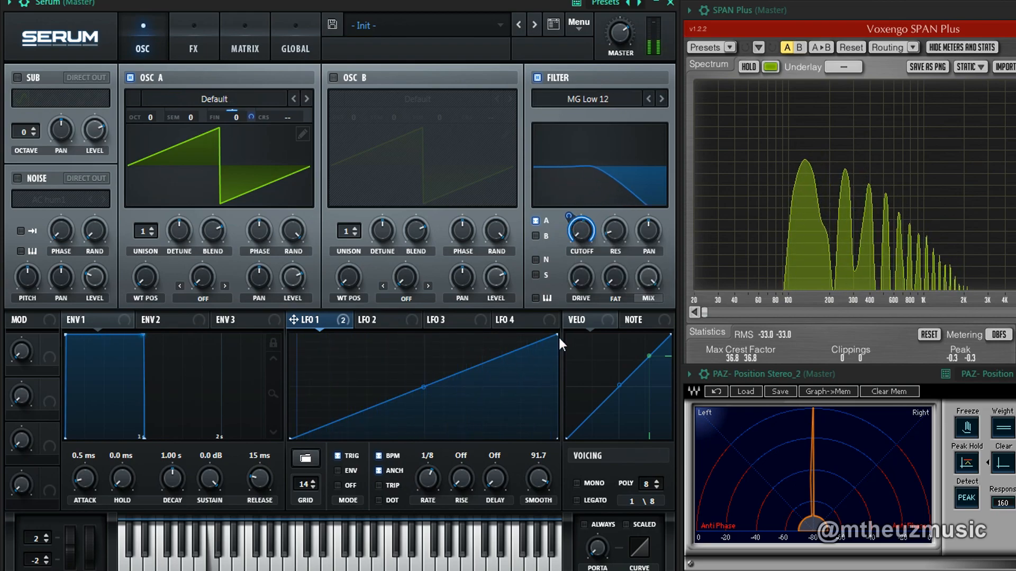
# - Reshape LFO 1's ramp into a triangle peaking mid-cycle, with smooth at 0.0 and a 1/32 rate
pyautogui.moveTo(556, 336); pyautogui.dragTo(422, 286)
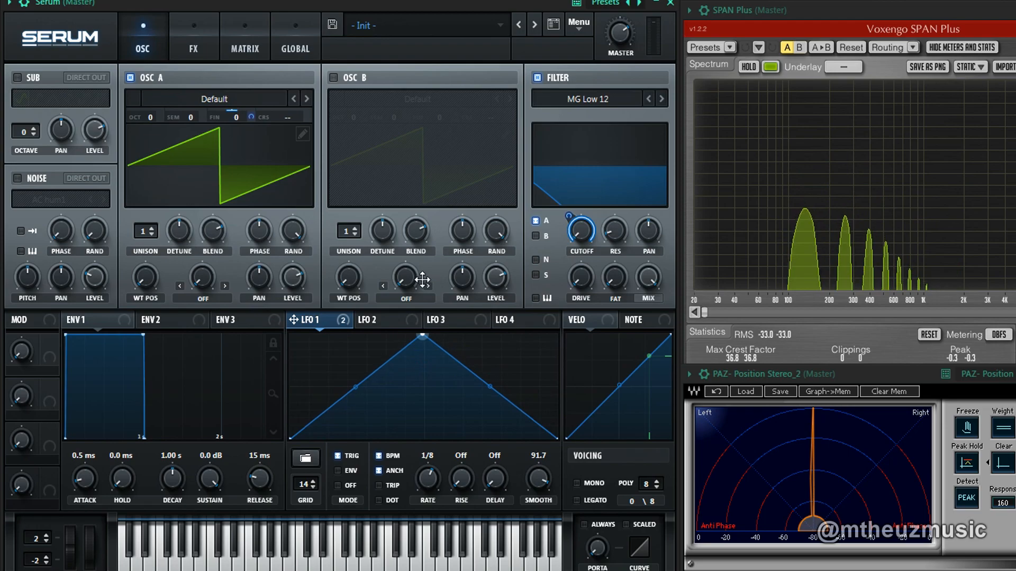
pyautogui.doubleClick(545, 484)
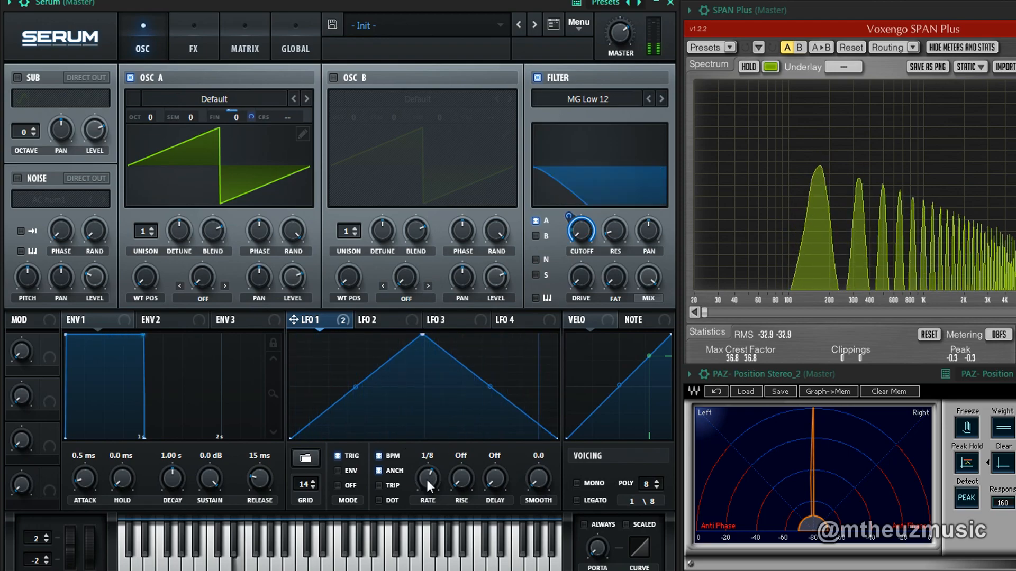
pyautogui.moveTo(425, 483); pyautogui.dragTo(434, 468)
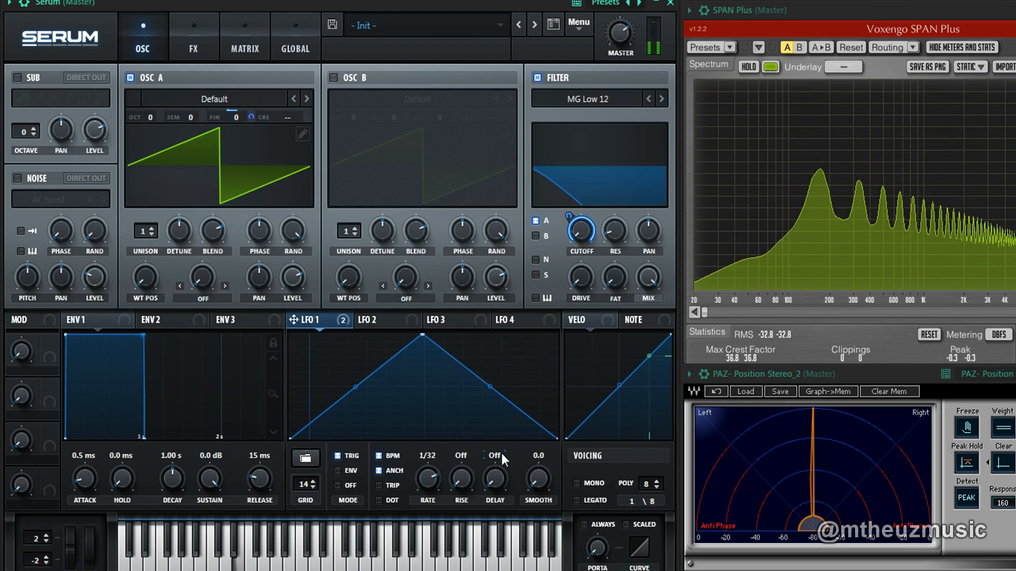
# - Remove LFO 1's modulation from the filter cutoff and assign ENV 1 to the cutoff instead
pyautogui.moveTo(568, 217); pyautogui.dragTo(566, 249)
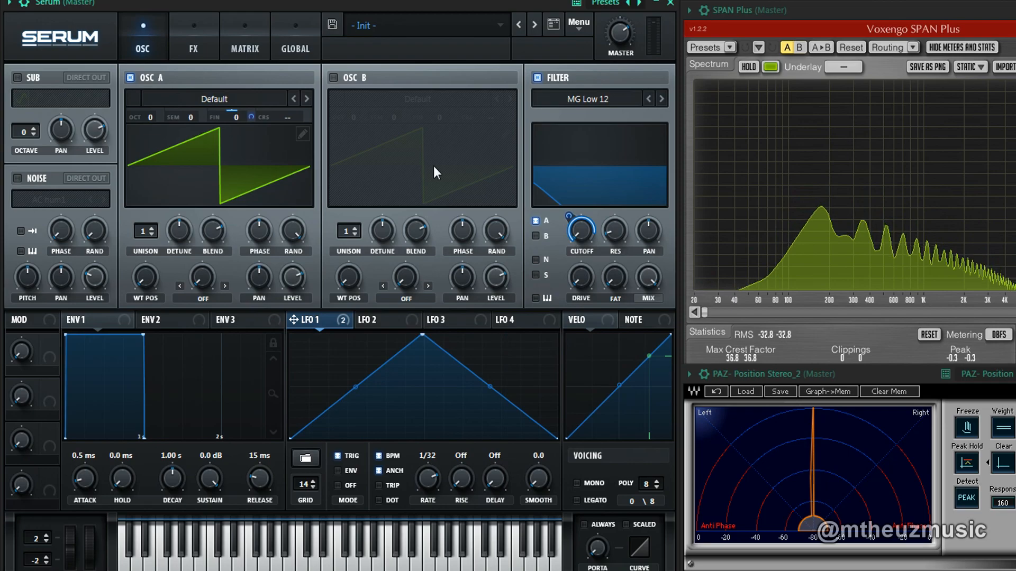
pyautogui.rightClick(570, 244)
pyautogui.click(592, 256)
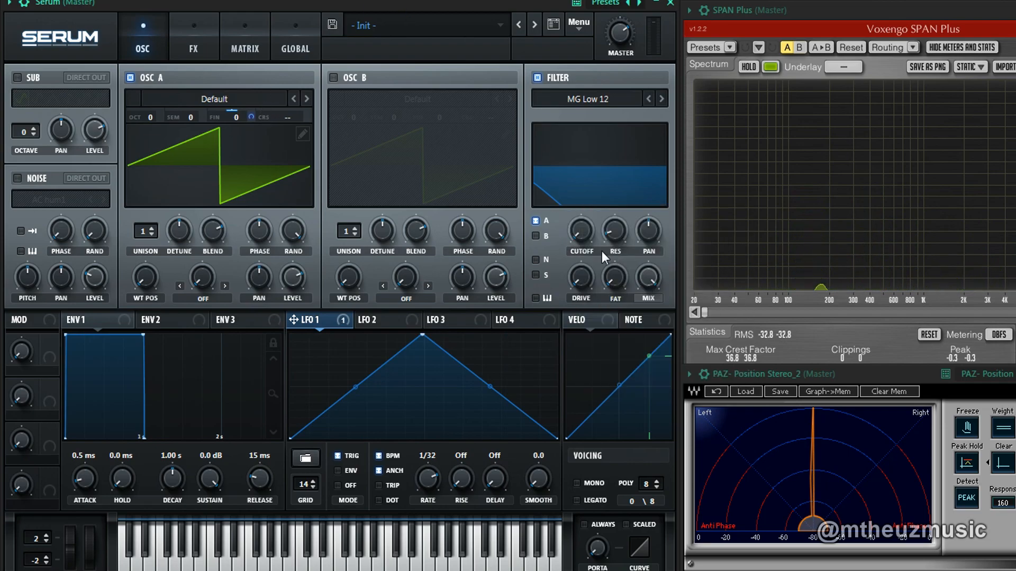
pyautogui.moveTo(129, 326); pyautogui.dragTo(574, 234)
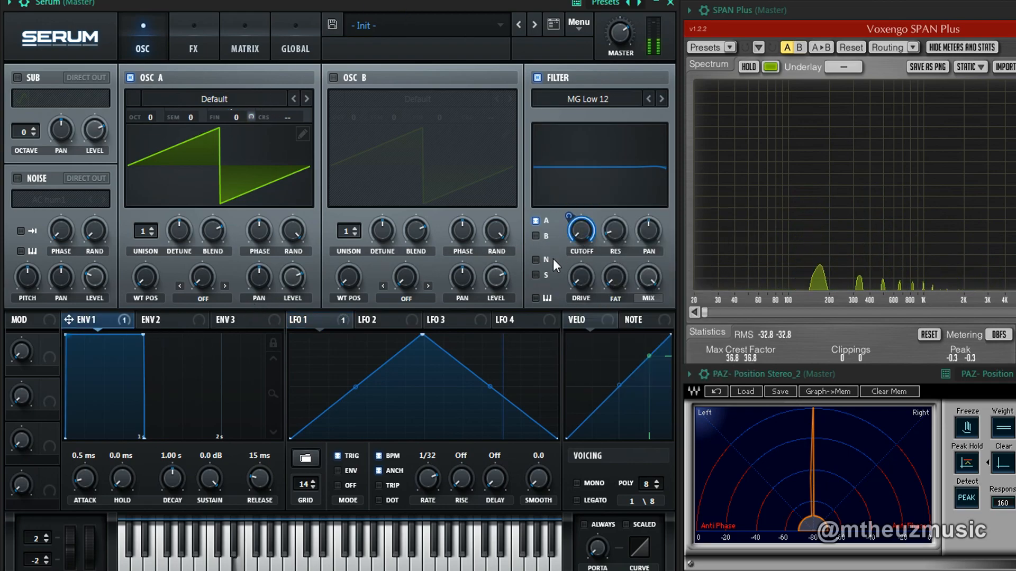
# - Give ENV 1 a 623 ms decay with sustain at -oo dB, and assign LFO 1 to oscillator A's phase
pyautogui.click(342, 320)
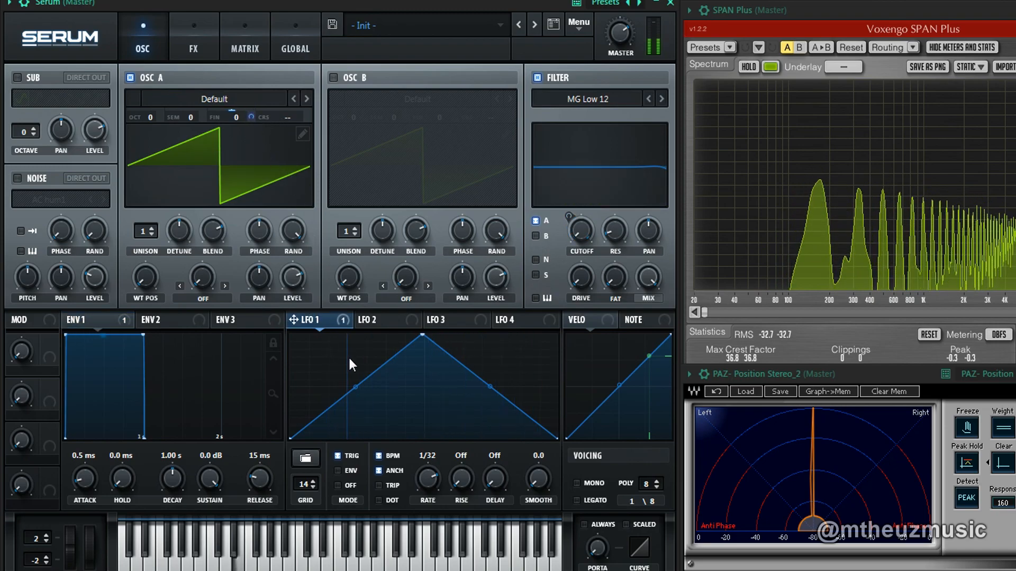
pyautogui.moveTo(143, 335); pyautogui.dragTo(107, 448)
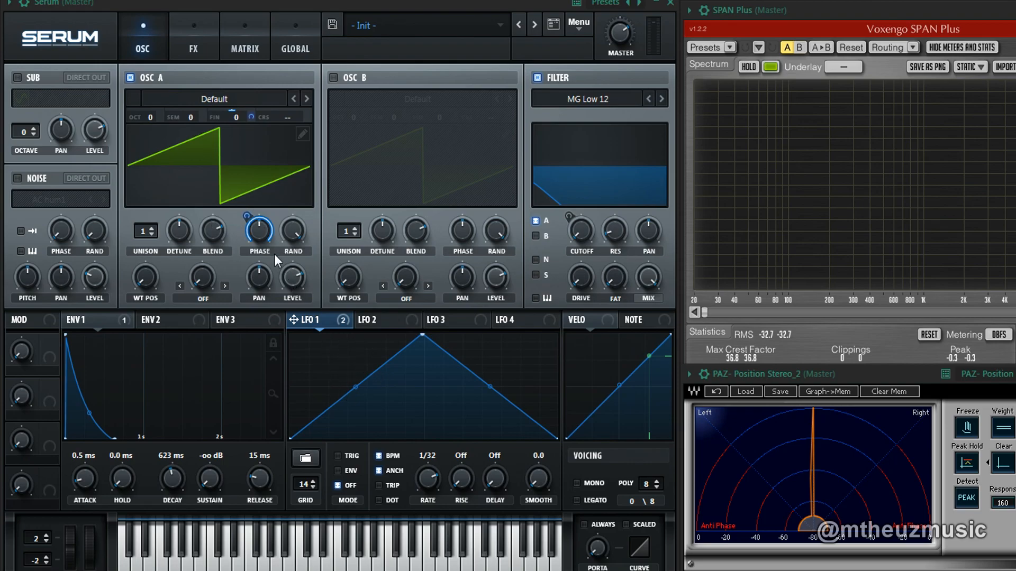
pyautogui.rightClick(267, 240)
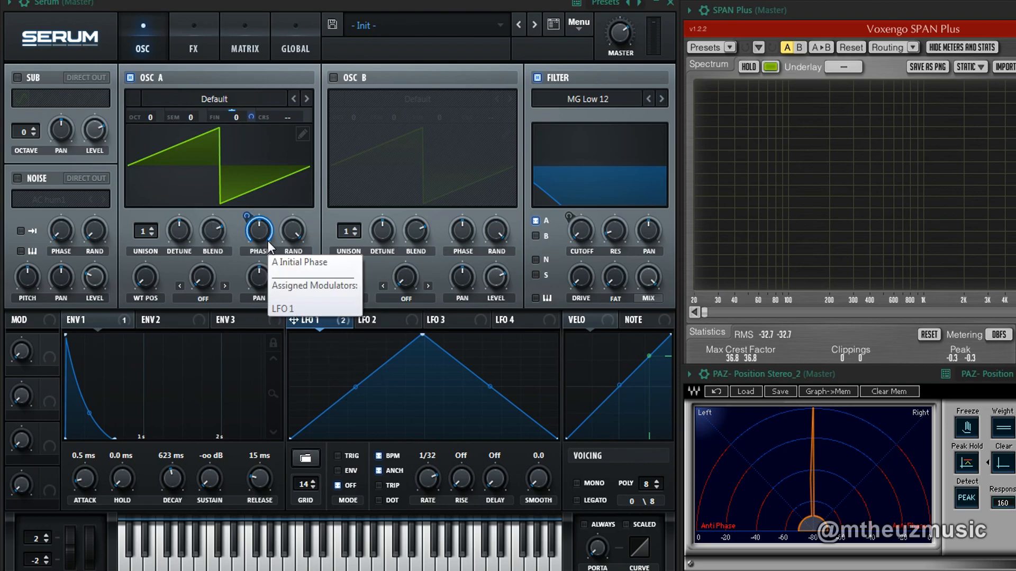
pyautogui.click(152, 174)
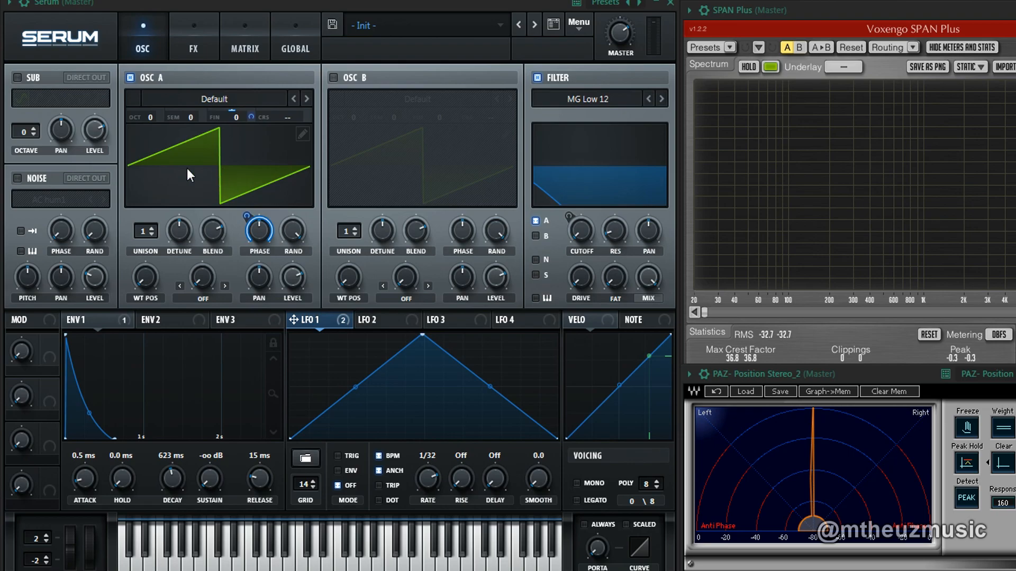
pyautogui.click(270, 2)
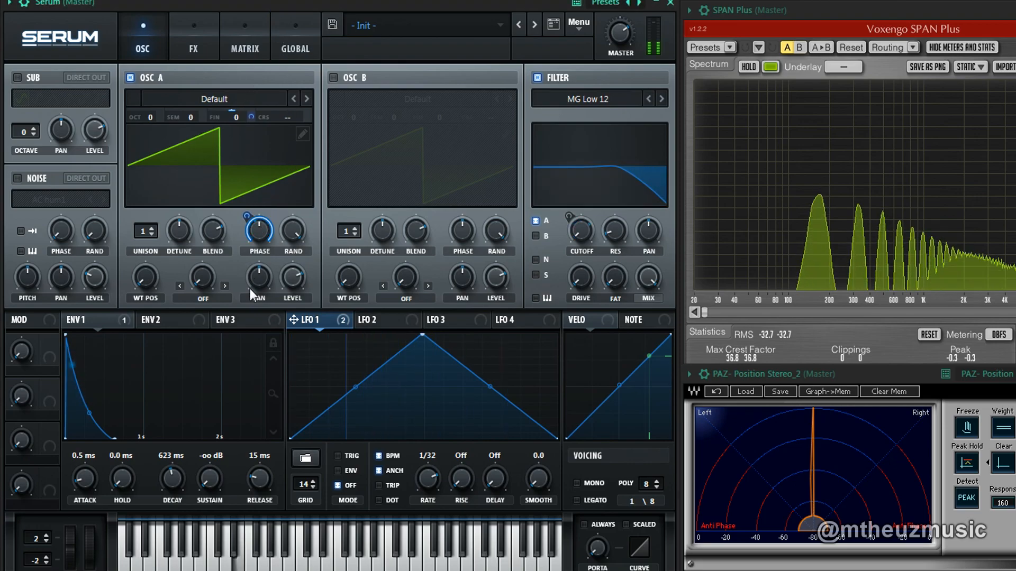
# - Lower oscillator A's phase to its minimum and adjust LFO 1's modulation depth on it
pyautogui.moveTo(251, 227); pyautogui.dragTo(250, 234)
pyautogui.moveTo(256, 233); pyautogui.dragTo(233, 296)
pyautogui.moveTo(246, 215); pyautogui.dragTo(257, 196)
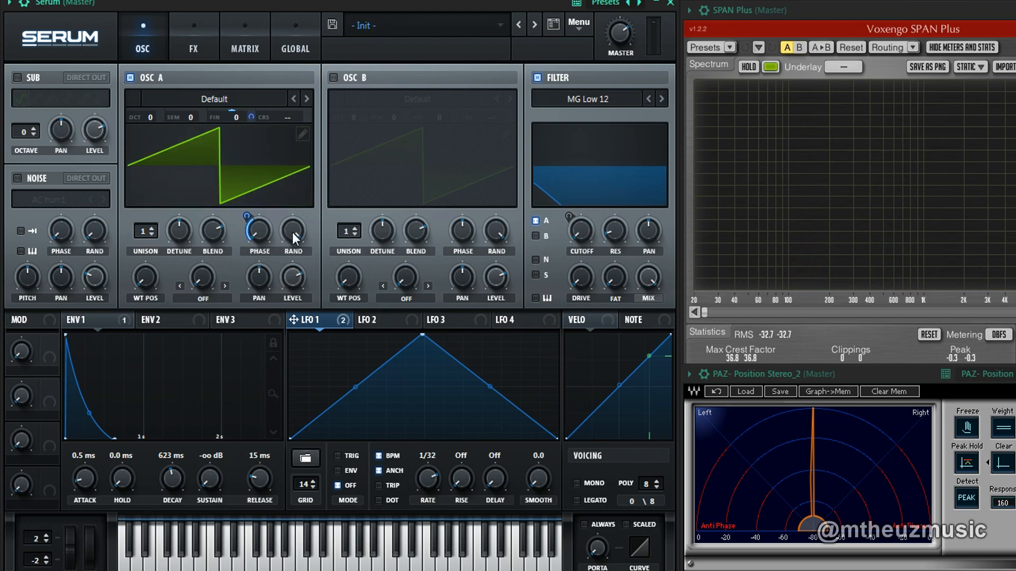
pyautogui.click(256, 6)
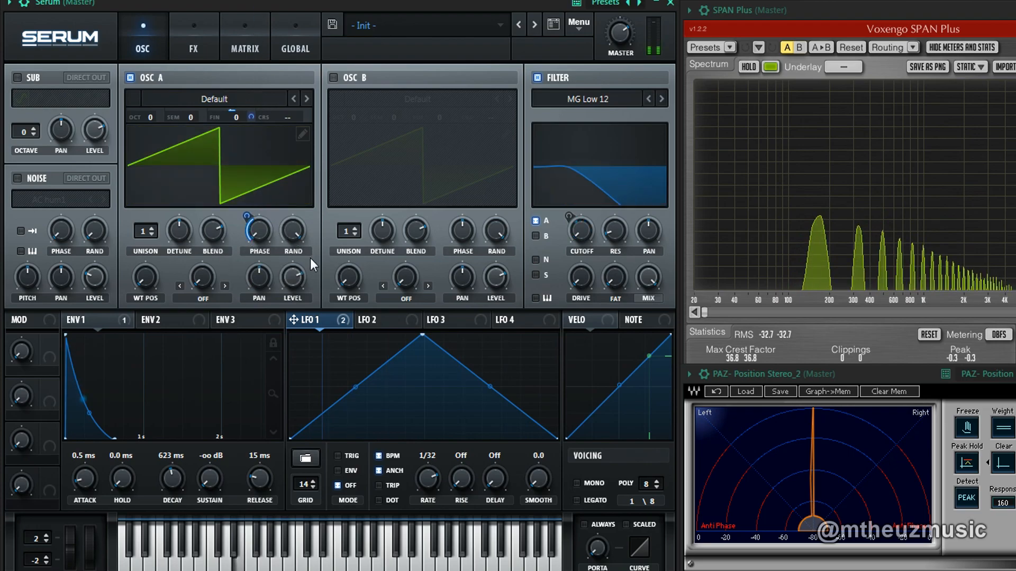
# - Remove LFO 1's modulation from oscillator A's fine tuning and set LFO 1's rate to 1/128
pyautogui.rightClick(251, 115)
pyautogui.click(279, 176)
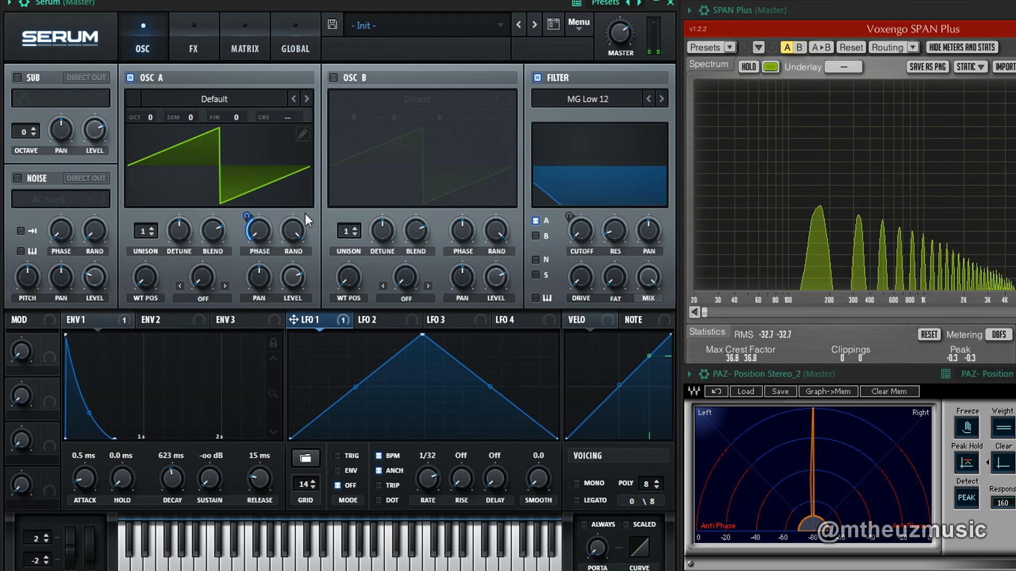
pyautogui.moveTo(430, 476)
pyautogui.mouseDown()
pyautogui.moveTo(468, 386)
pyautogui.moveTo(430, 483)
pyautogui.mouseUp()
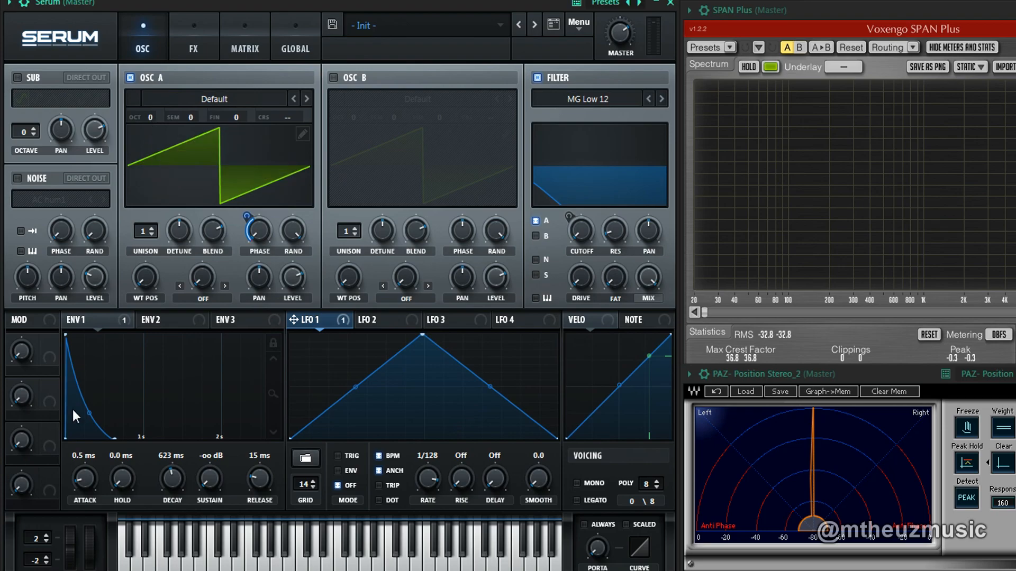
# - Set ENV 1's attack to 458 ms and oscillator A's unison to 6 voices, and audition the sound
pyautogui.moveTo(65, 333); pyautogui.dragTo(100, 334)
pyautogui.moveTo(145, 231); pyautogui.dragTo(179, 198)
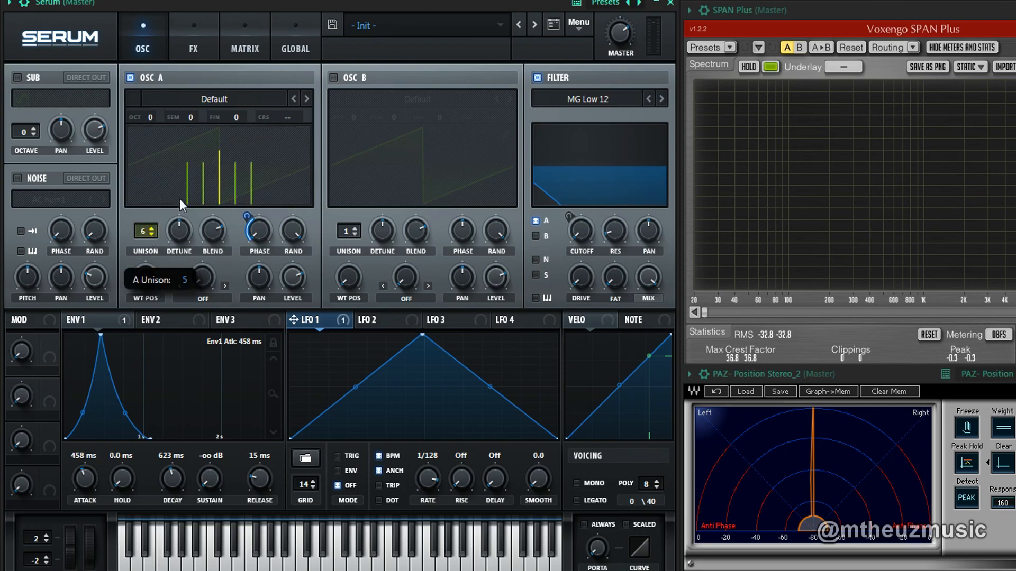
pyautogui.press('space')
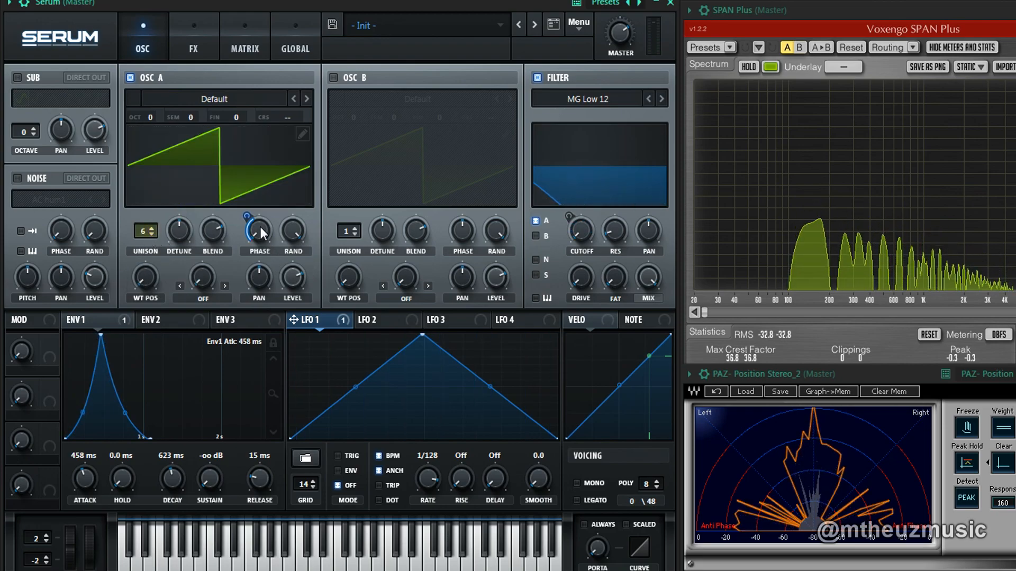
# - Reshape ENV 1 with 148 ms attack, 3.29 s decay, -6.0 dB sustain and 2.33 s release
pyautogui.moveTo(79, 414); pyautogui.dragTo(77, 334)
pyautogui.moveTo(209, 488); pyautogui.dragTo(223, 419)
pyautogui.moveTo(256, 479); pyautogui.dragTo(261, 449)
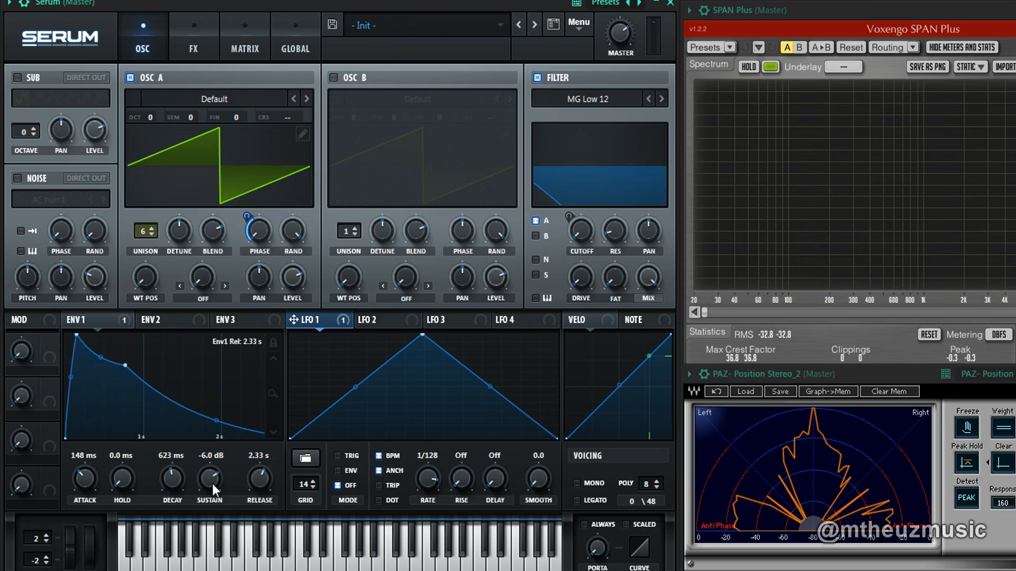
pyautogui.moveTo(170, 477); pyautogui.dragTo(181, 460)
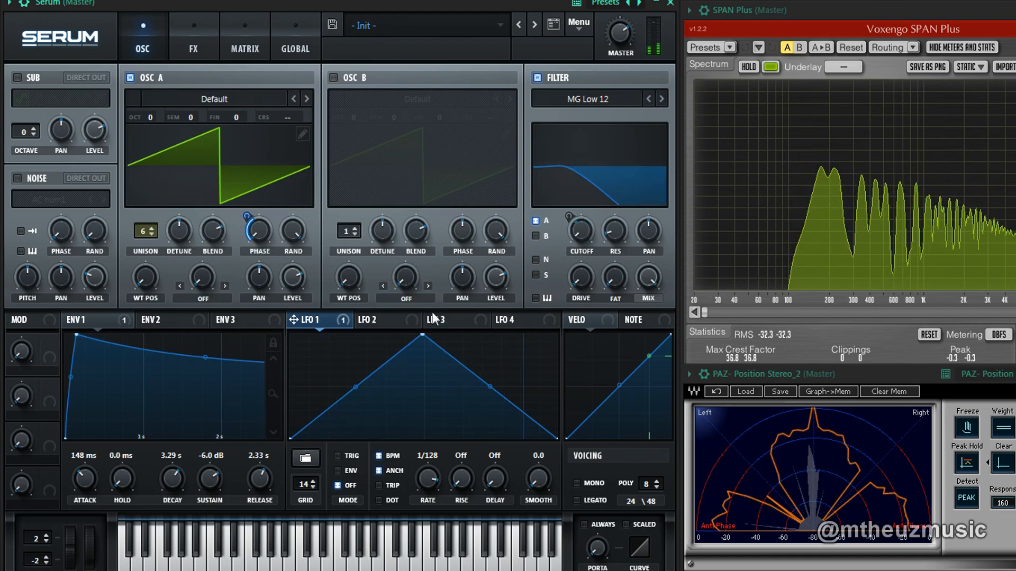
# - Assign LFO 1 to oscillator A's fine tuning (FIN) with a modulation depth of 33 and audition the sound
pyautogui.moveTo(69, 319); pyautogui.dragTo(572, 232)
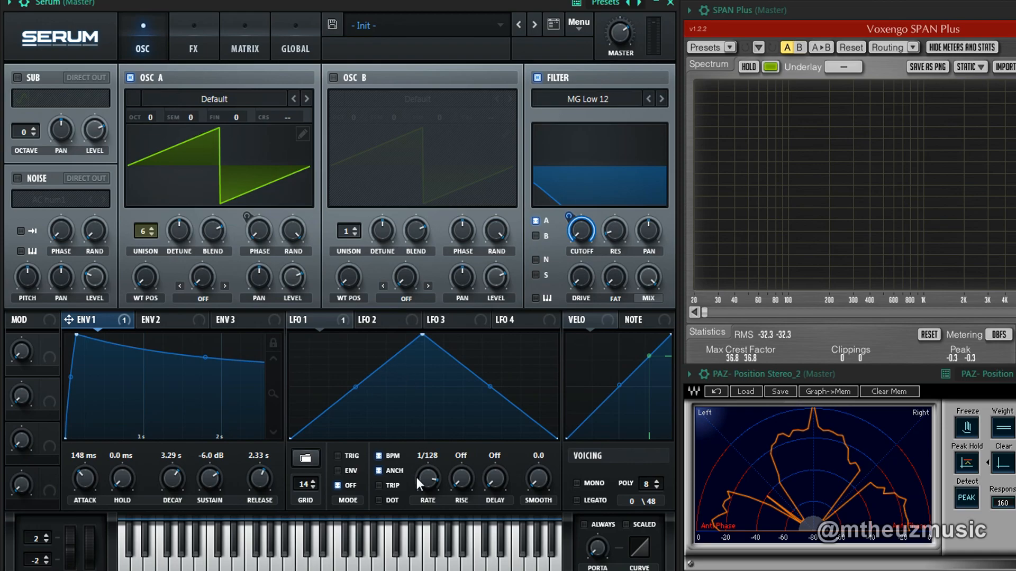
pyautogui.rightClick(257, 241)
pyautogui.moveTo(345, 311); pyautogui.dragTo(240, 114)
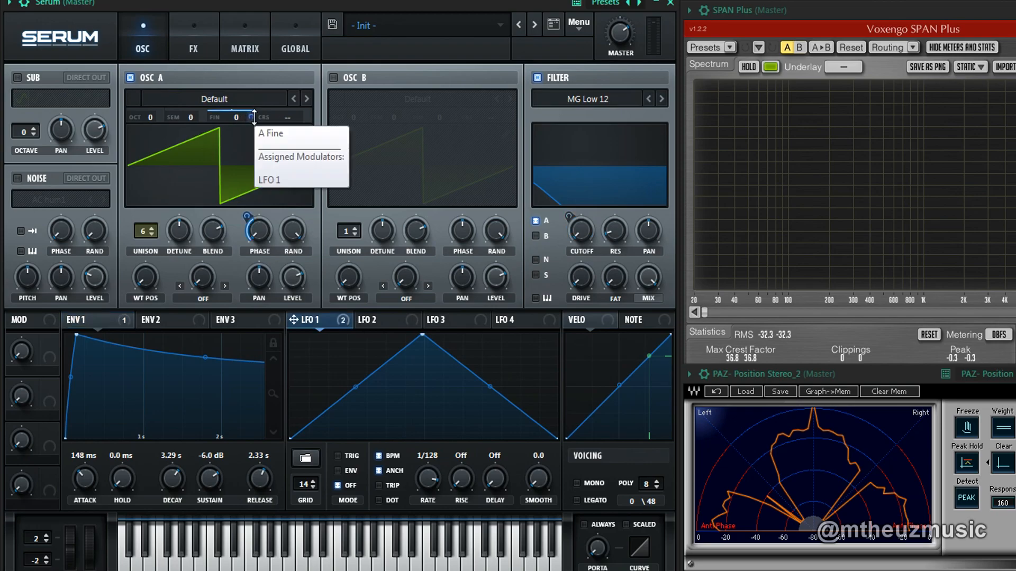
pyautogui.moveTo(251, 117); pyautogui.dragTo(251, 137)
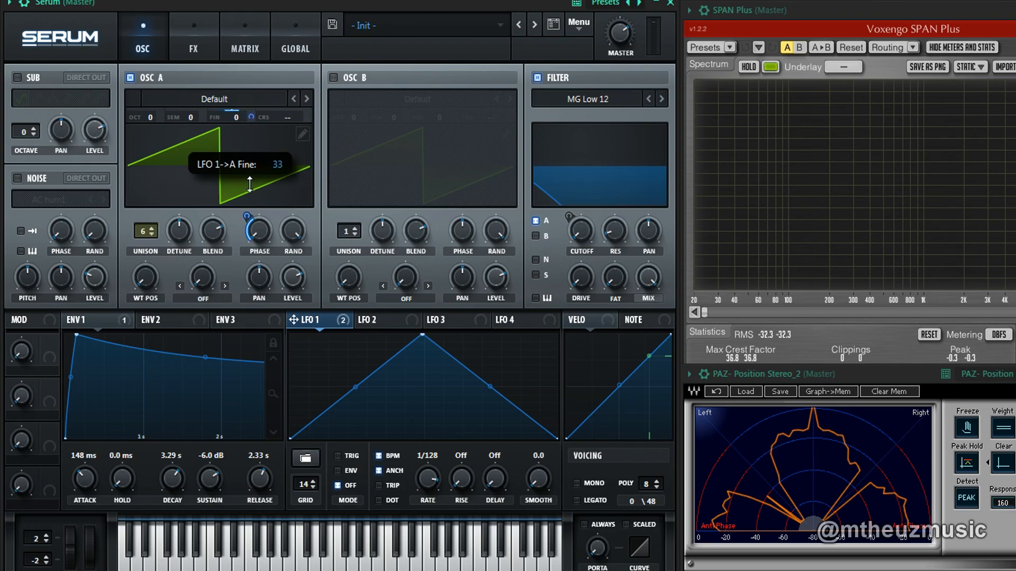
pyautogui.click(326, 2)
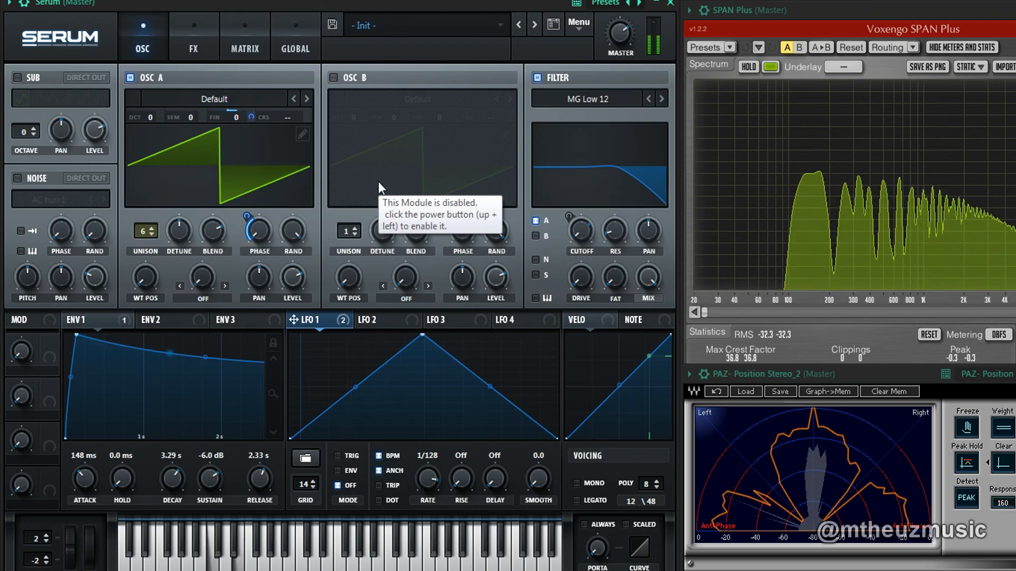